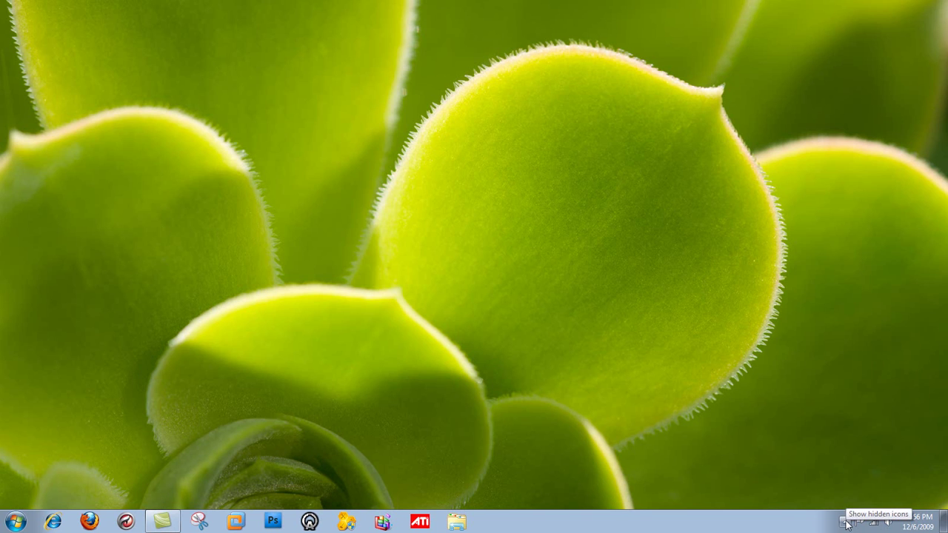
Launch Microsoft Word 2010 (Beta) from Start > All Programs > Microsoft Office
left_click(846, 522)
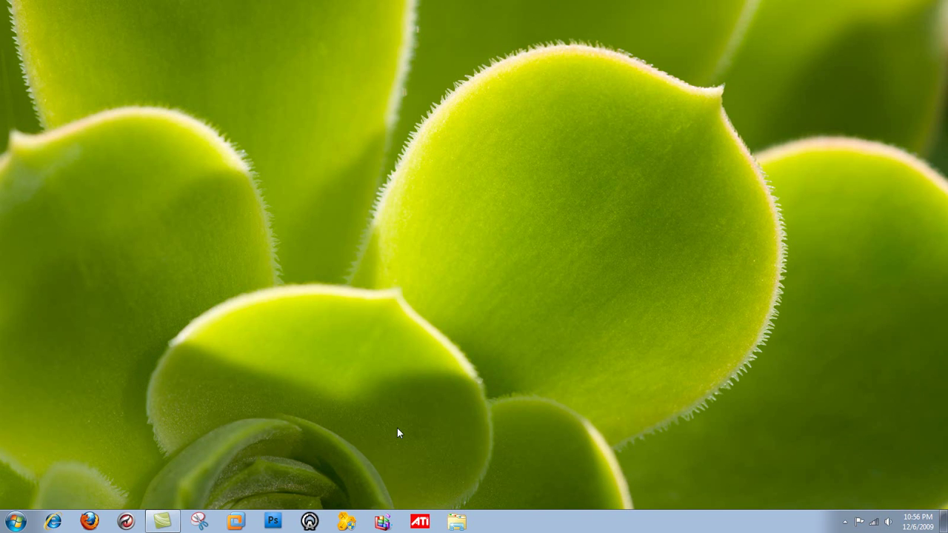
left_click(17, 521)
left_click(49, 468)
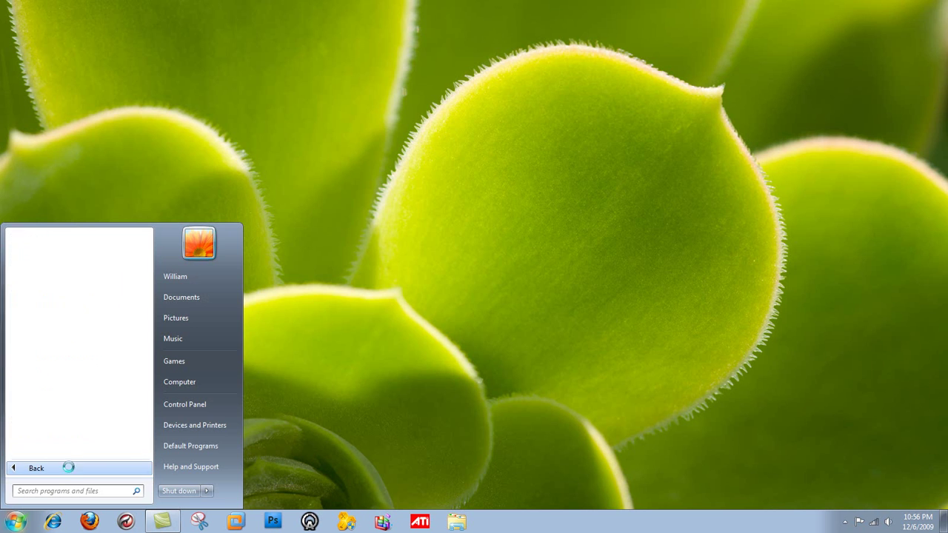
scroll(94, 376, "down", 3)
scroll(94, 376, "down", 7)
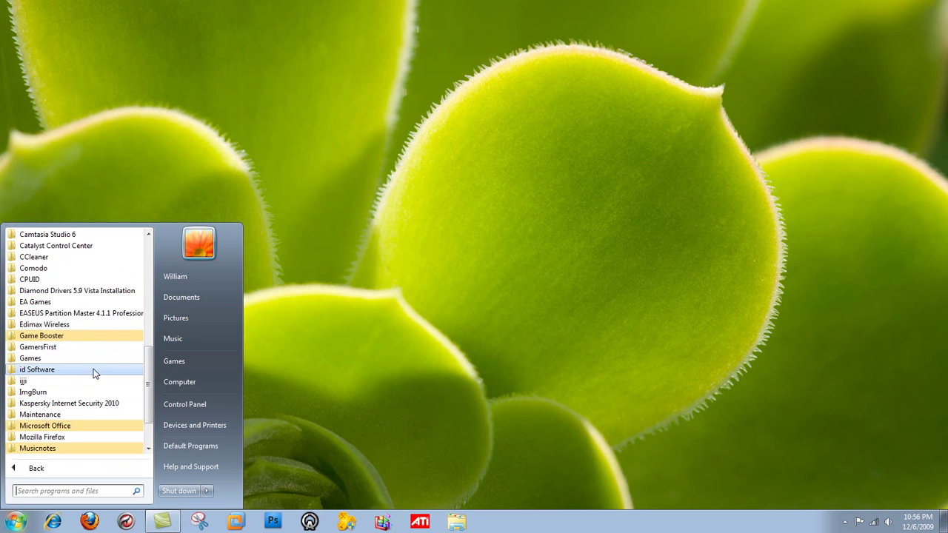
left_click(68, 392)
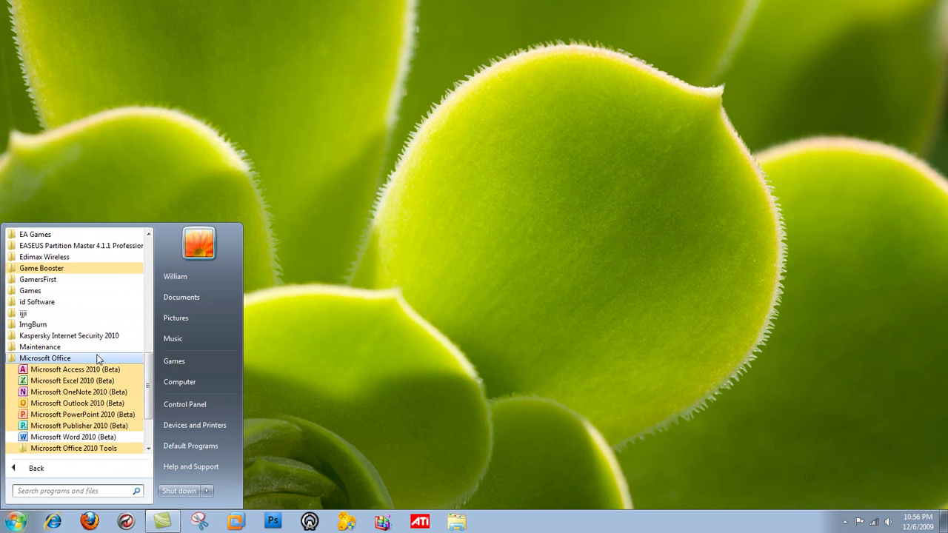
scroll(111, 412, "down", 1)
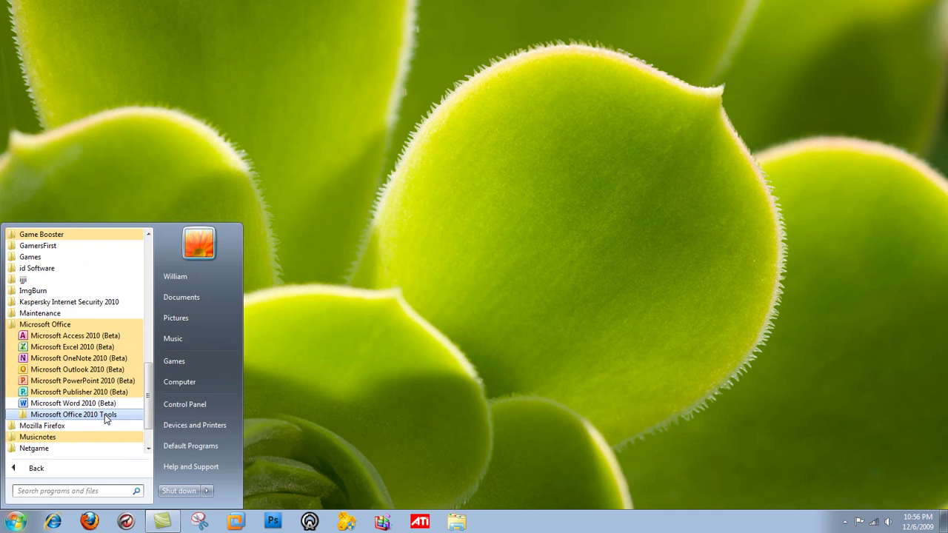
left_click(104, 414)
scroll(100, 404, "down", 1)
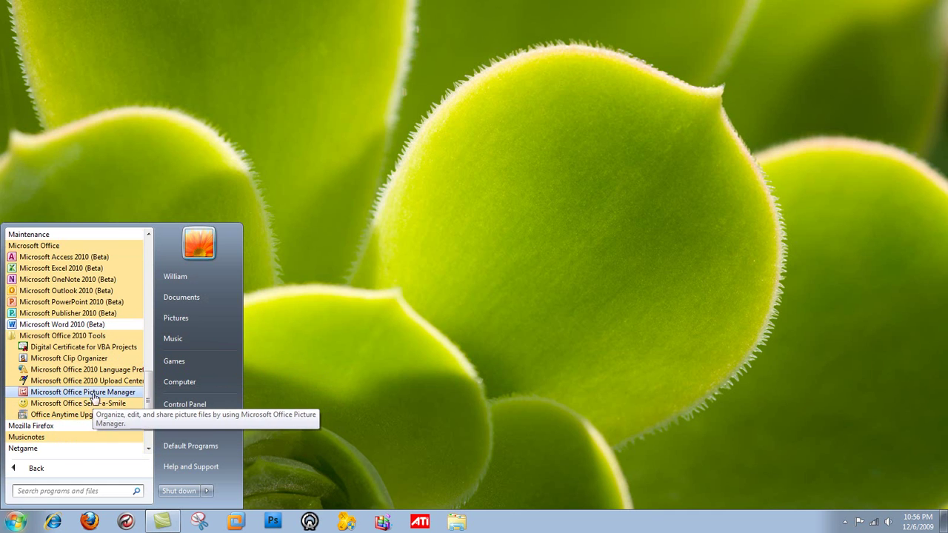
left_click(70, 337)
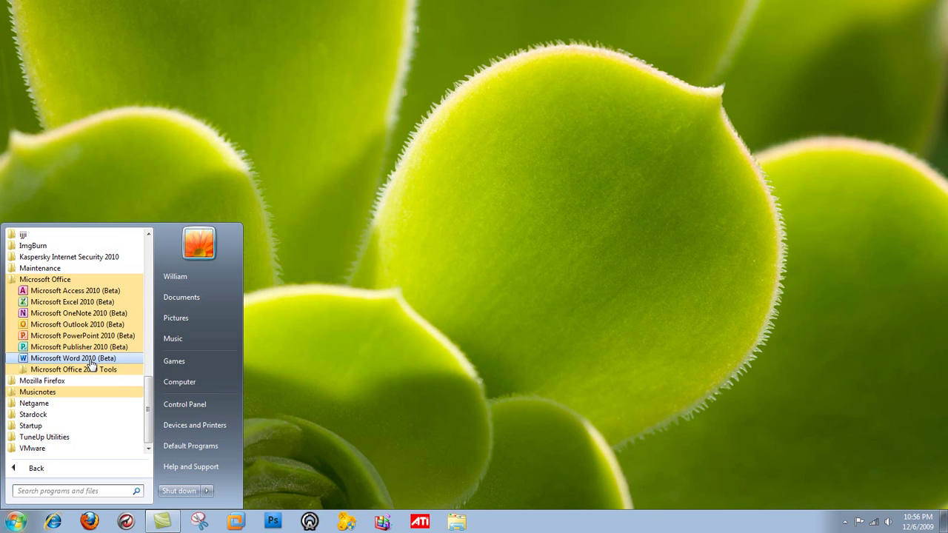
left_click(90, 360)
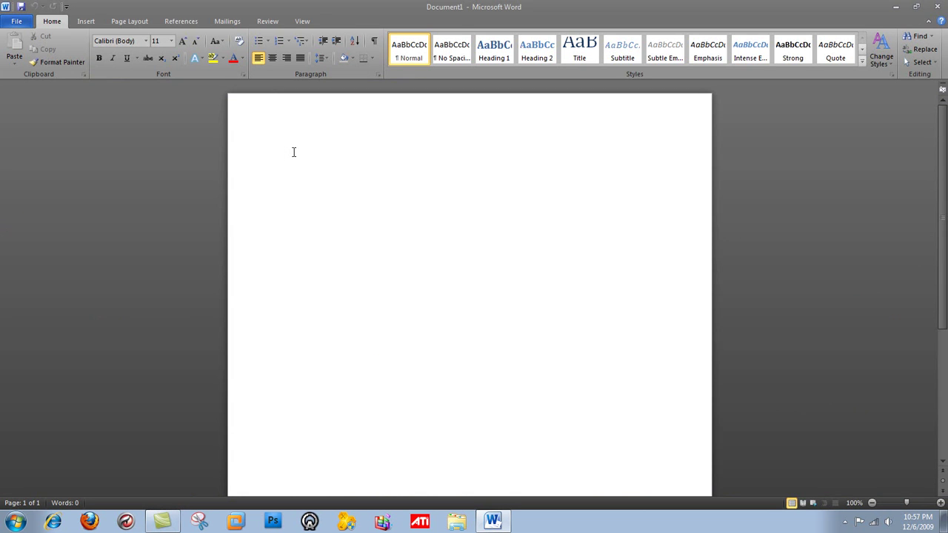
Type 'Word' and apply the first text effect style to it
type("Word")
left_click_drag(308, 154, 261, 156)
left_click(196, 58)
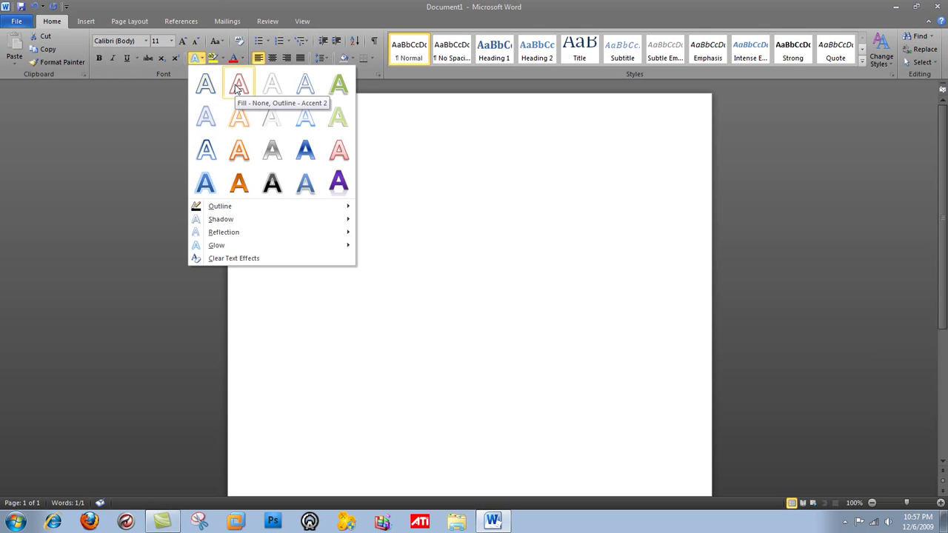
left_click(198, 59)
left_click(198, 59)
left_click(198, 59)
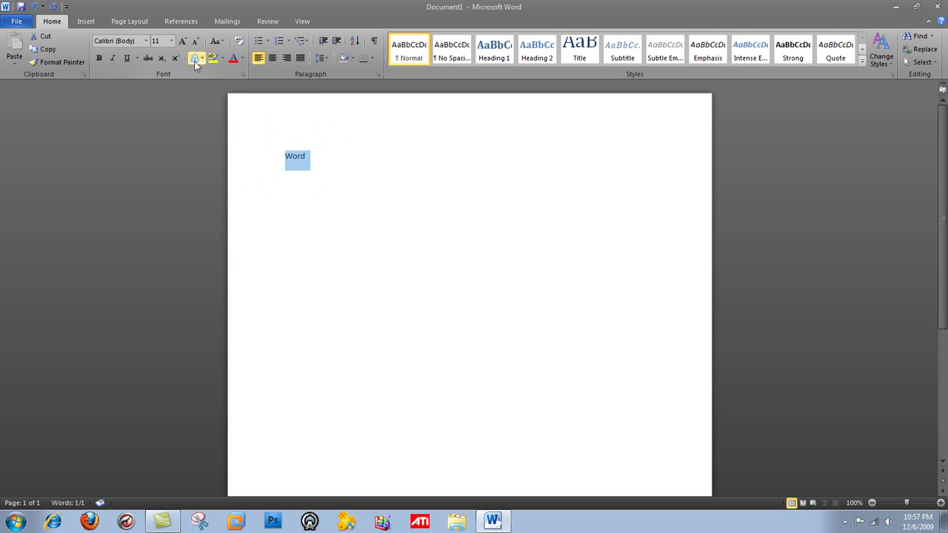
left_click(197, 59)
left_click(212, 85)
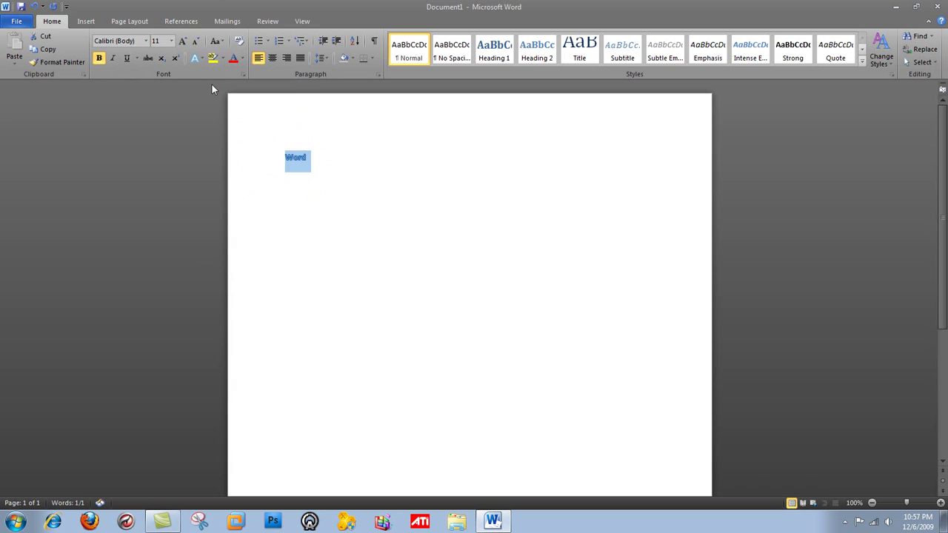
left_click(321, 160)
left_click_drag(322, 160, 280, 152)
Set the word's font size to 26 pt
left_click(171, 41)
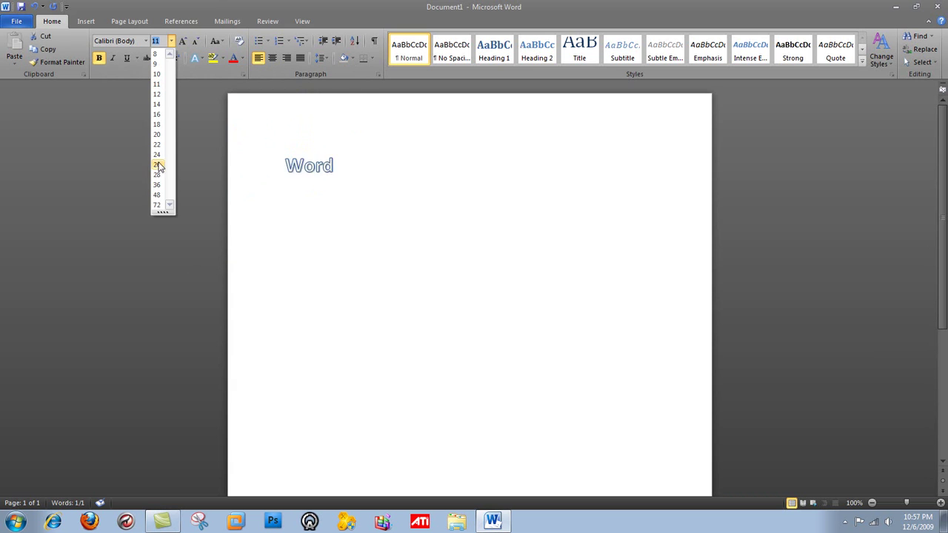
left_click(150, 163)
left_click(171, 41)
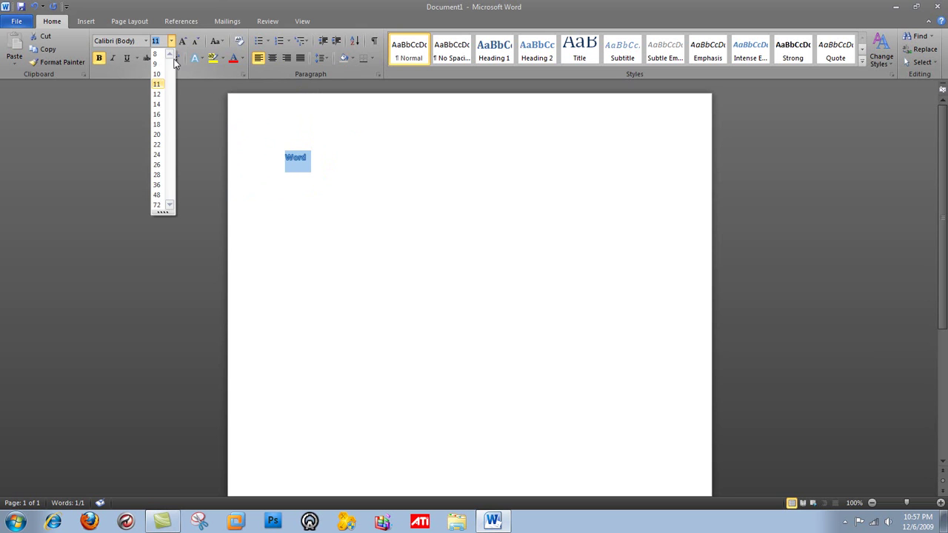
left_click(157, 164)
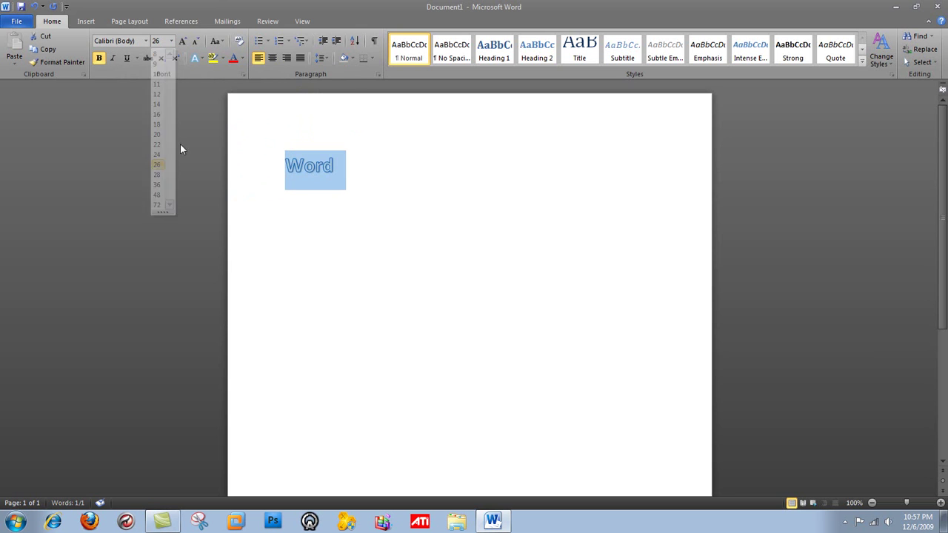
Apply the blue reflected text effect style to Word
left_click(194, 58)
left_click(262, 158)
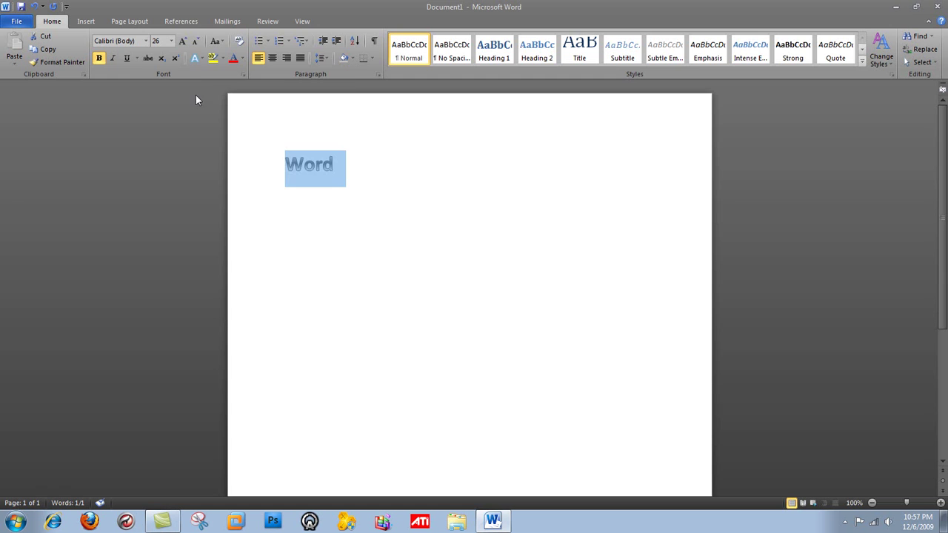
left_click(199, 57)
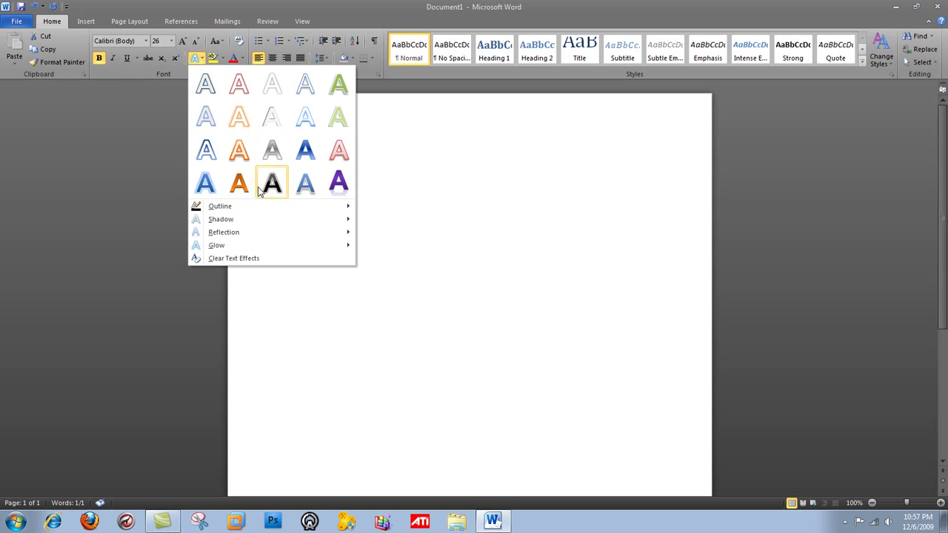
left_click(238, 183)
left_click(206, 61)
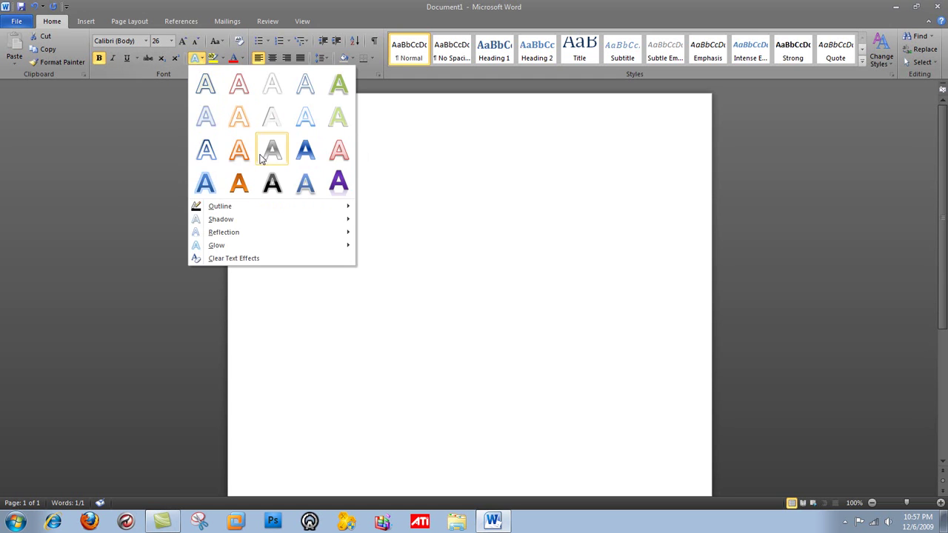
left_click(303, 185)
Give Word a red glow variation from Text Effects > Glow
left_click(193, 59)
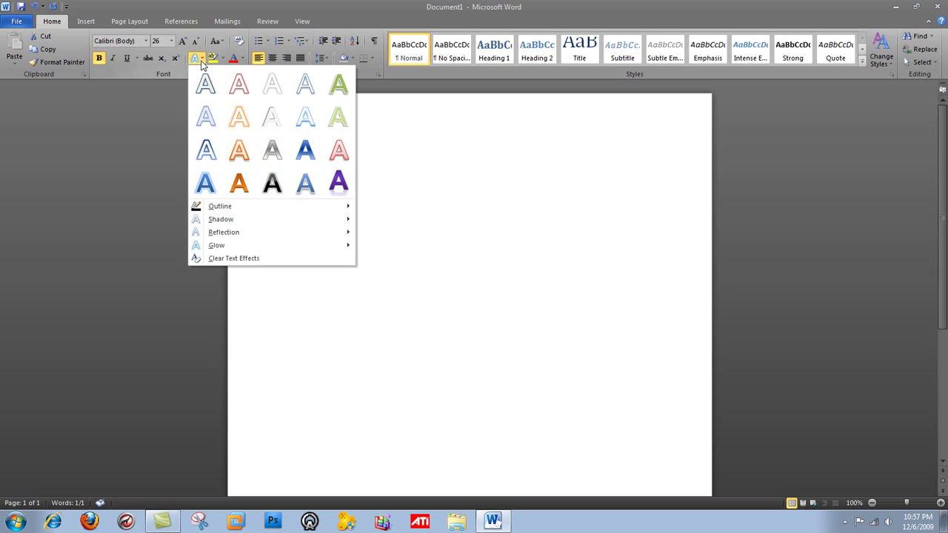
mouse_move(346, 210)
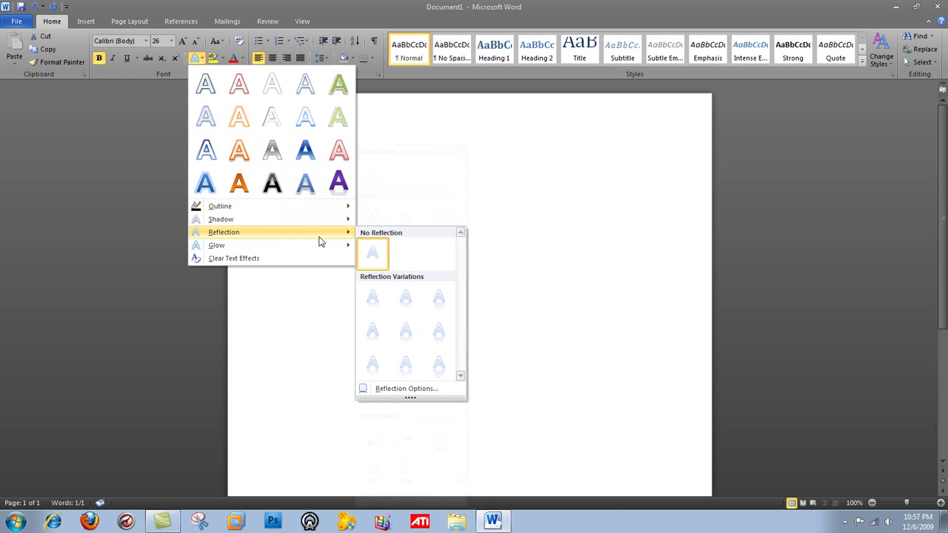
mouse_move(303, 249)
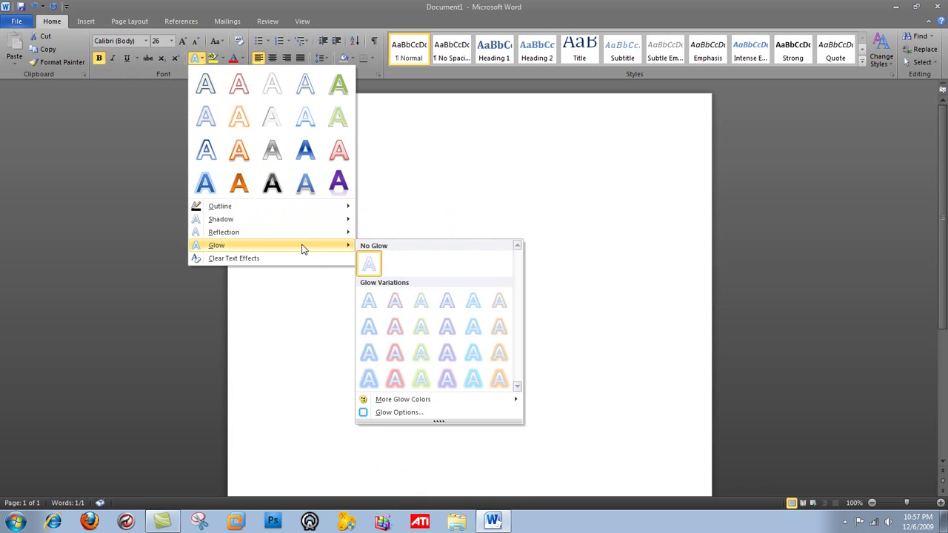
left_click(395, 379)
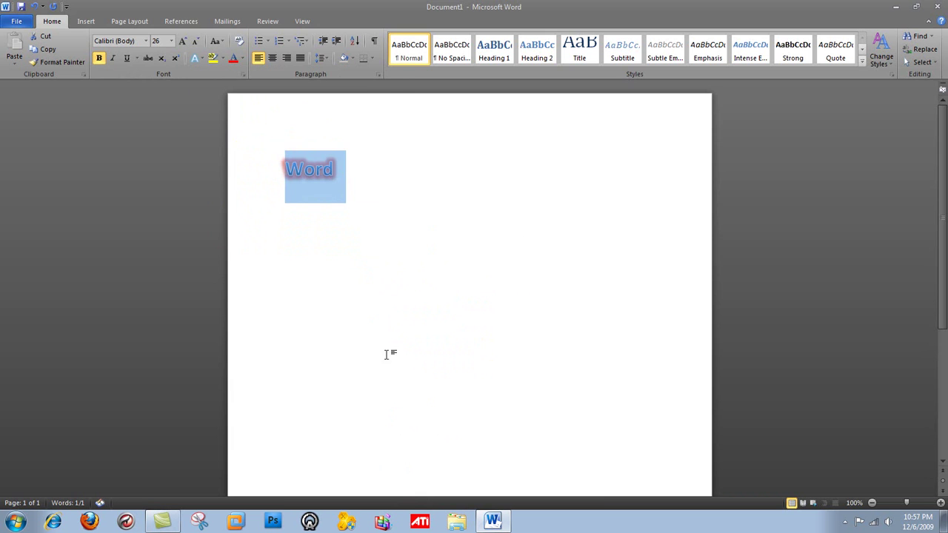
left_click(364, 173)
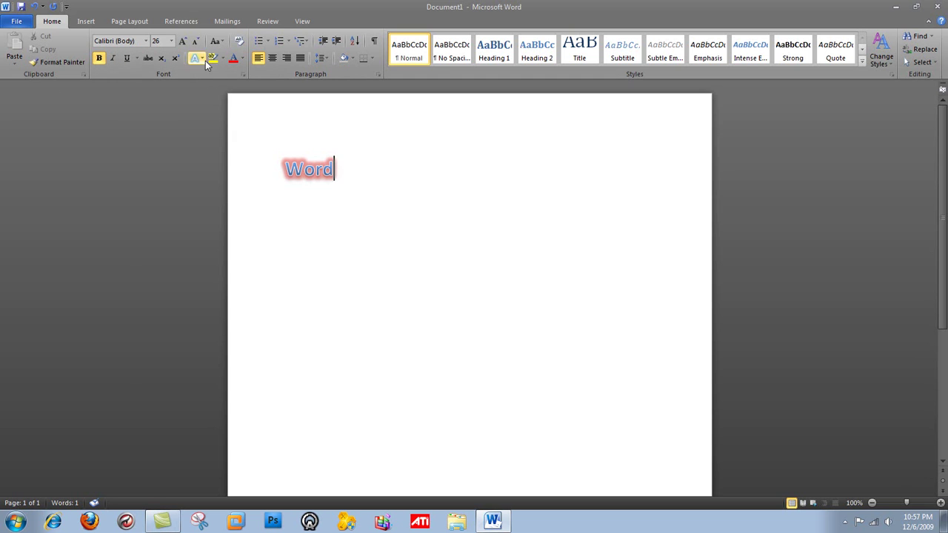
Clear all formatting from Word, returning it to plain 11-pt Calibri Normal style
triple_click(395, 175)
key("ctrl+space")
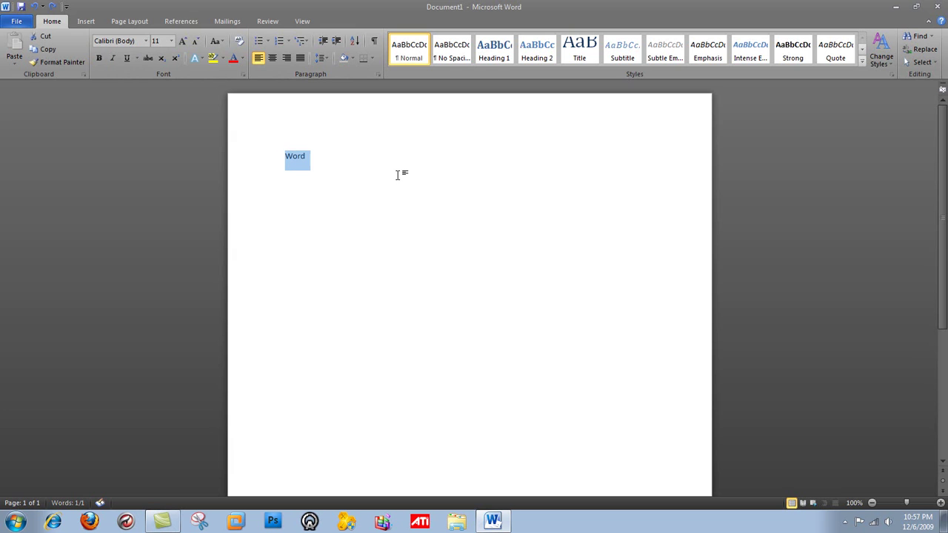
left_click(398, 174)
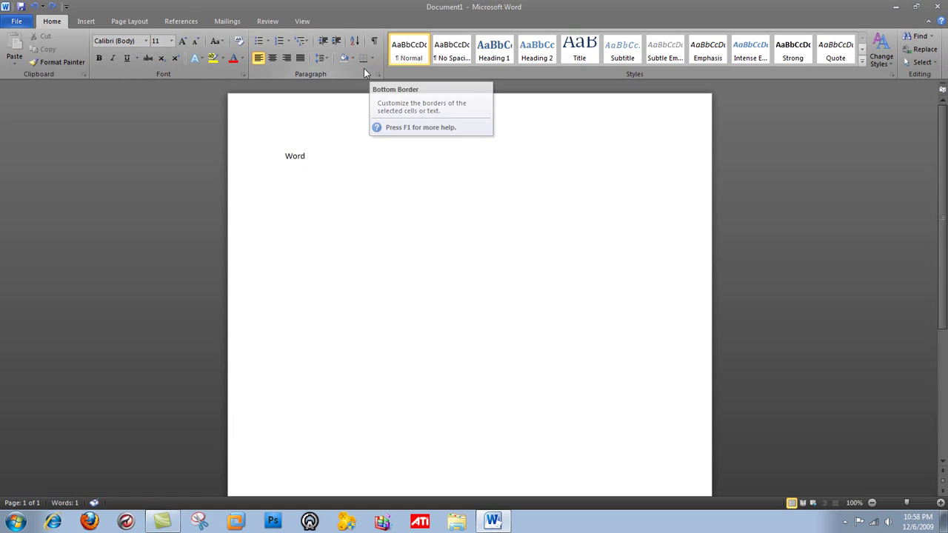
left_click(321, 58)
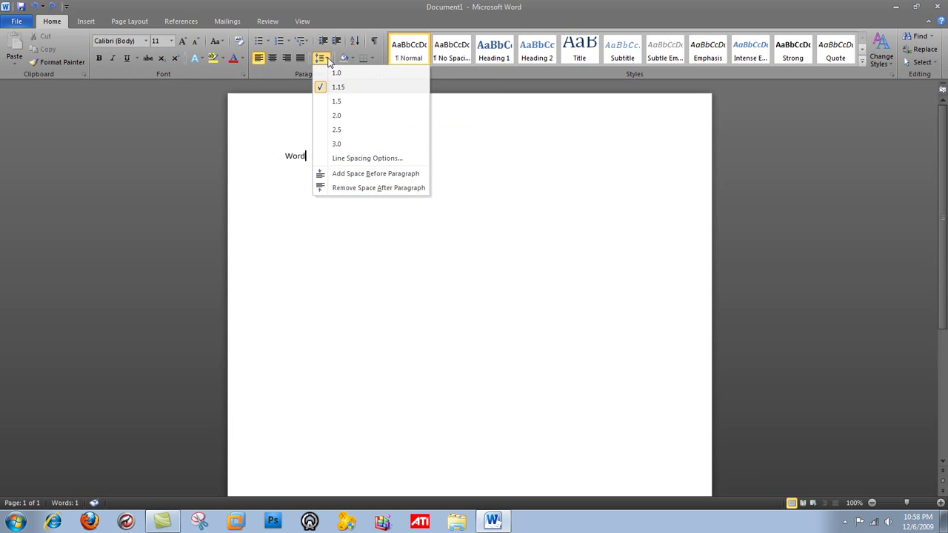
left_click(321, 58)
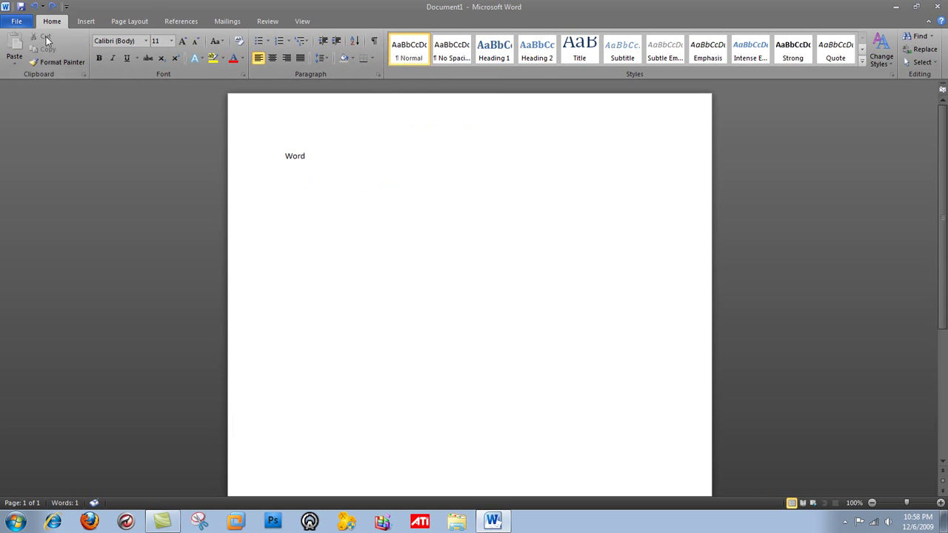
left_click(863, 64)
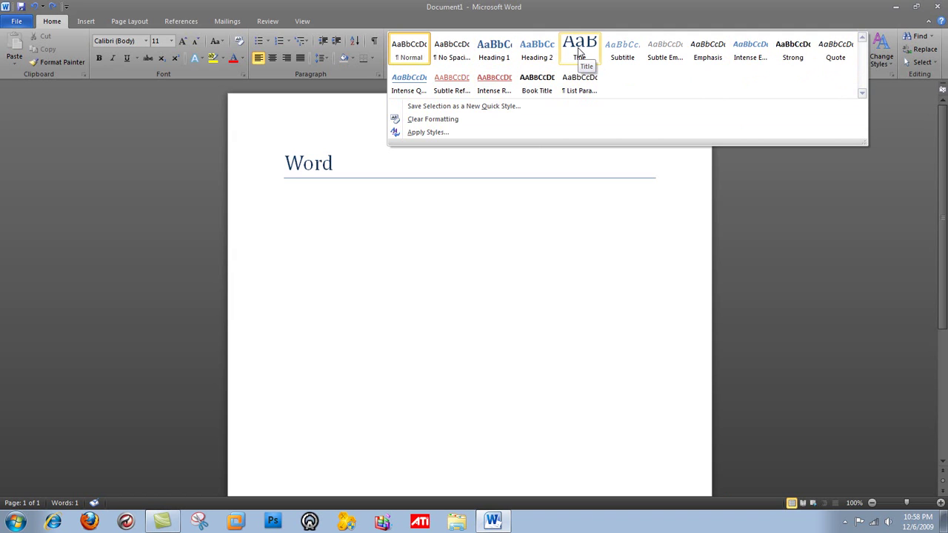
left_click(452, 120)
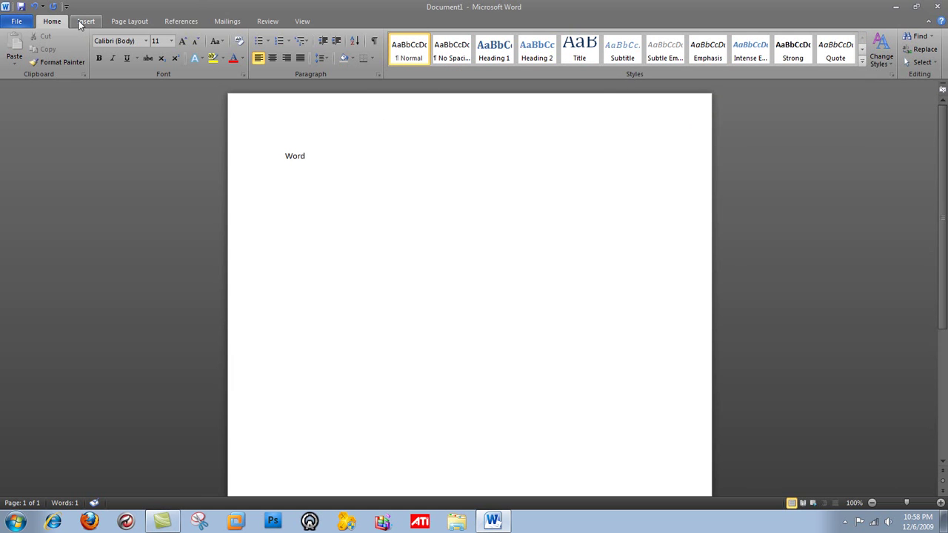
Delete 'Word' and insert a screen clipping of the green succulent wallpaper
key("BackSpace")
key("BackSpace")
key("BackSpace")
key("BackSpace")
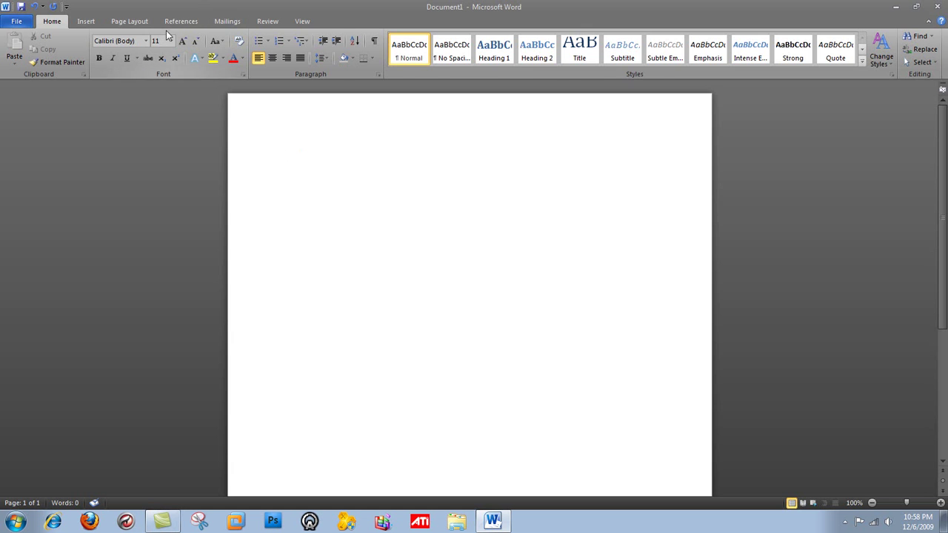
left_click(86, 21)
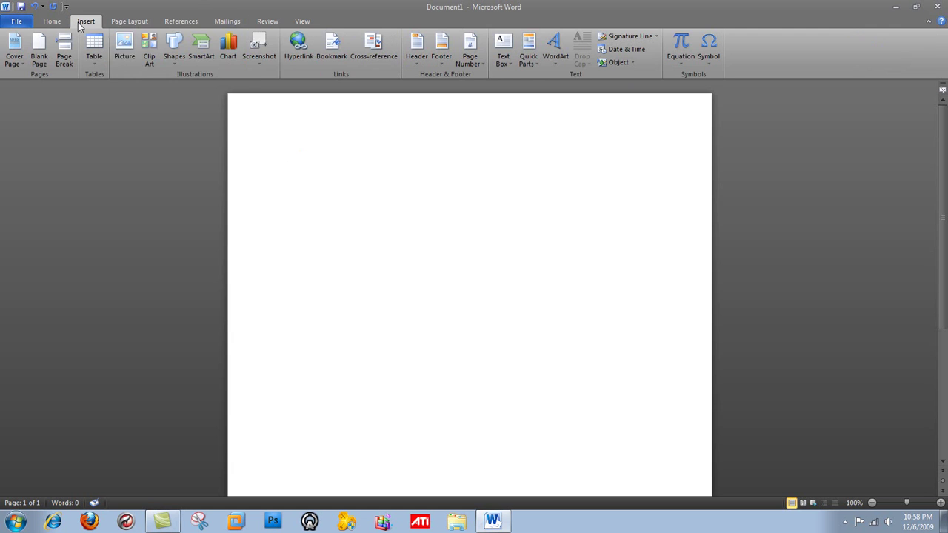
left_click(267, 58)
left_click(293, 78)
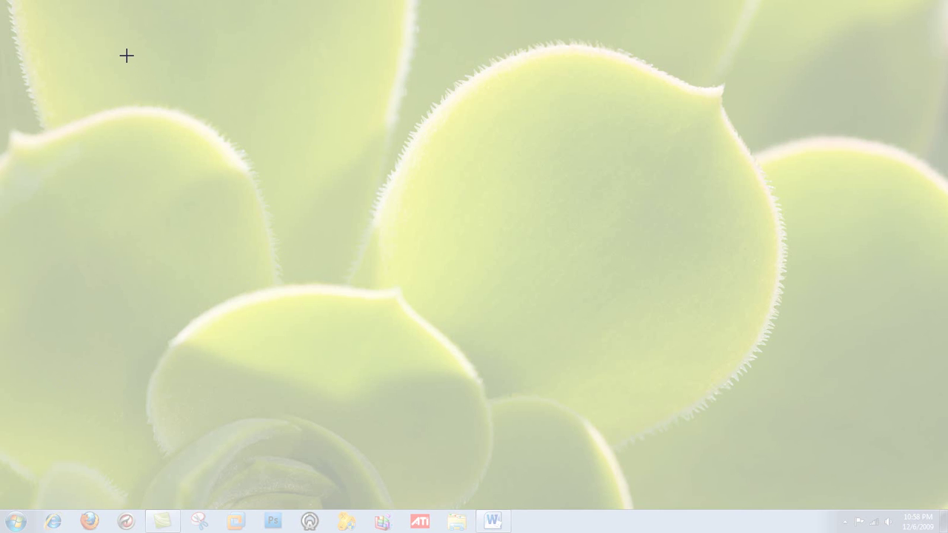
left_click_drag(124, 48, 857, 476)
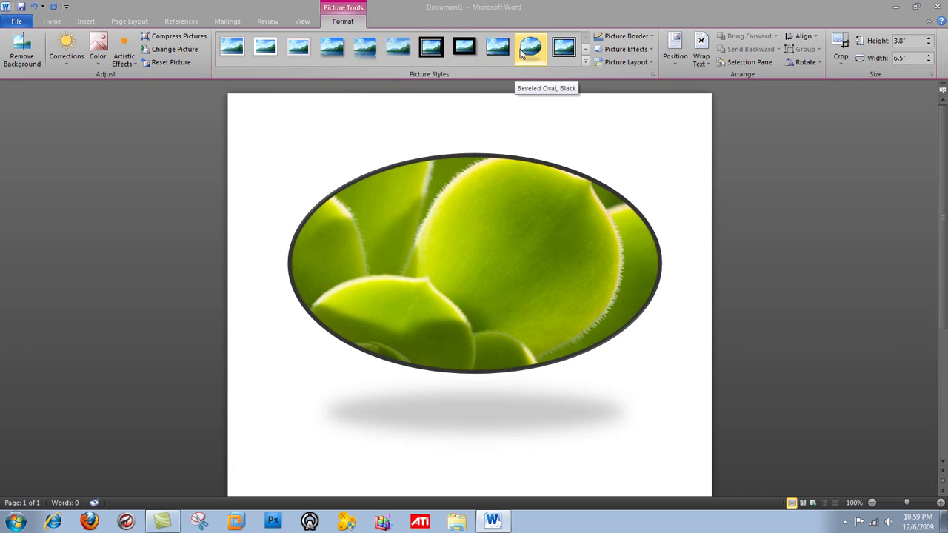
Preview Picture Border and Shadow options, leaving the photo without border or shadow
left_click(654, 38)
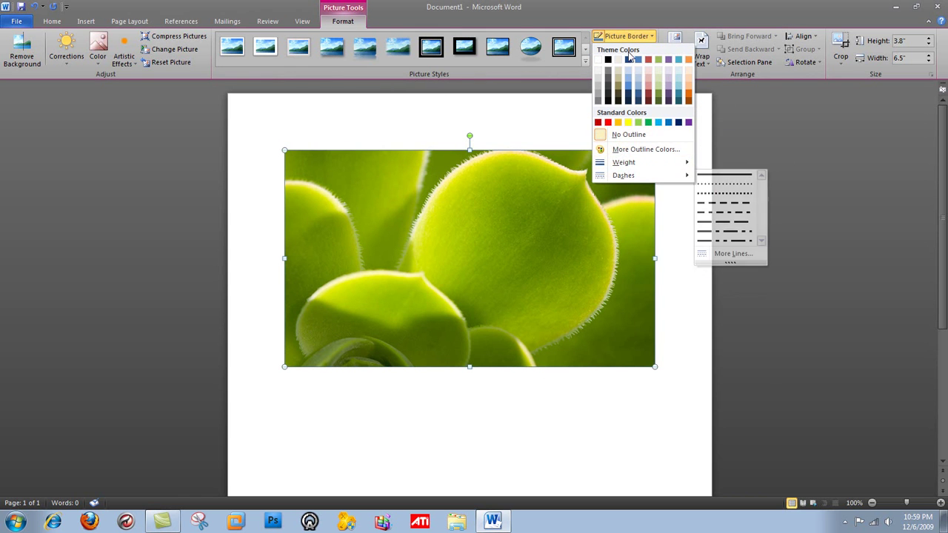
left_click(646, 37)
left_click(651, 49)
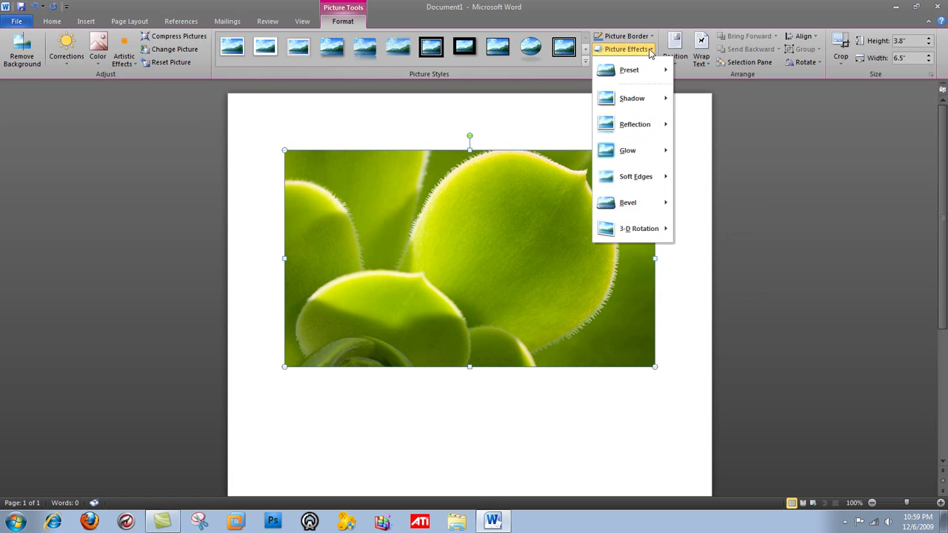
mouse_move(649, 104)
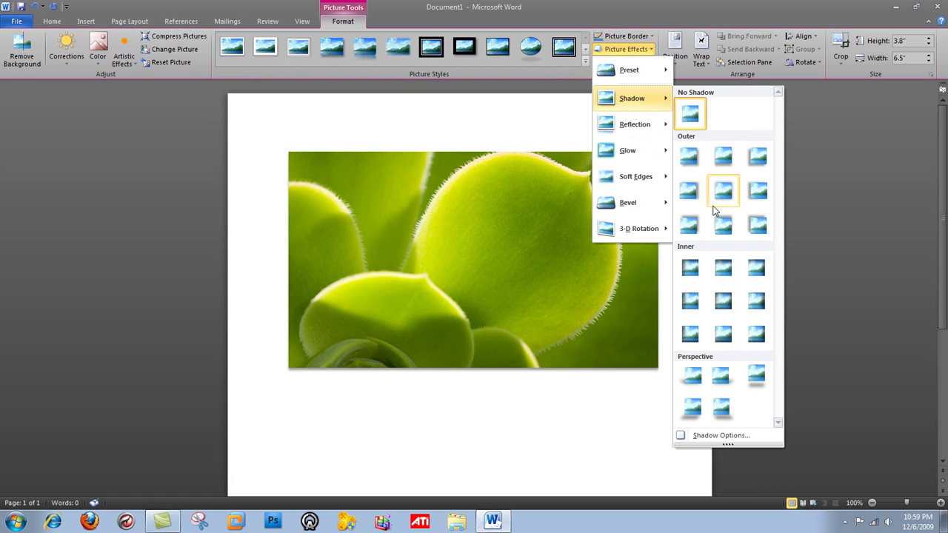
left_click(649, 50)
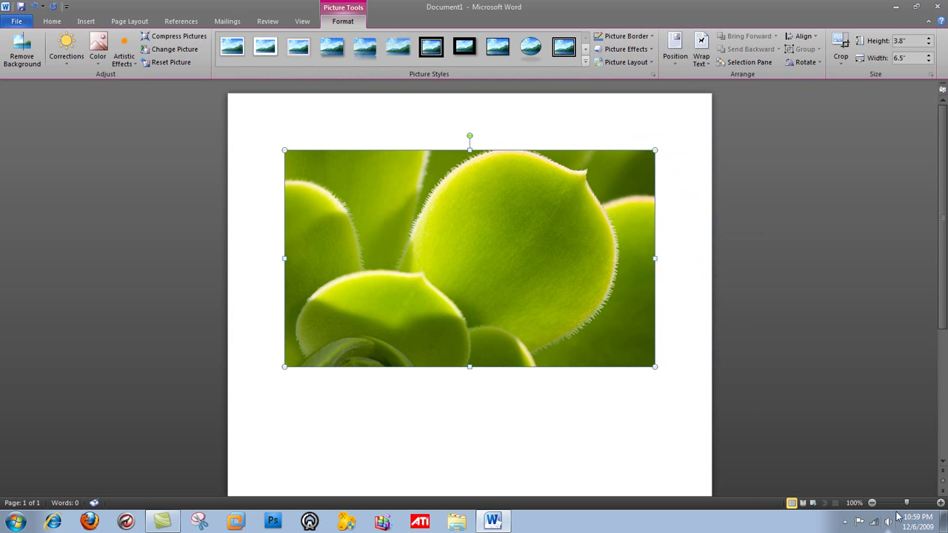
Drag the status-bar zoom slider up to 188%
left_click_drag(906, 503, 913, 503)
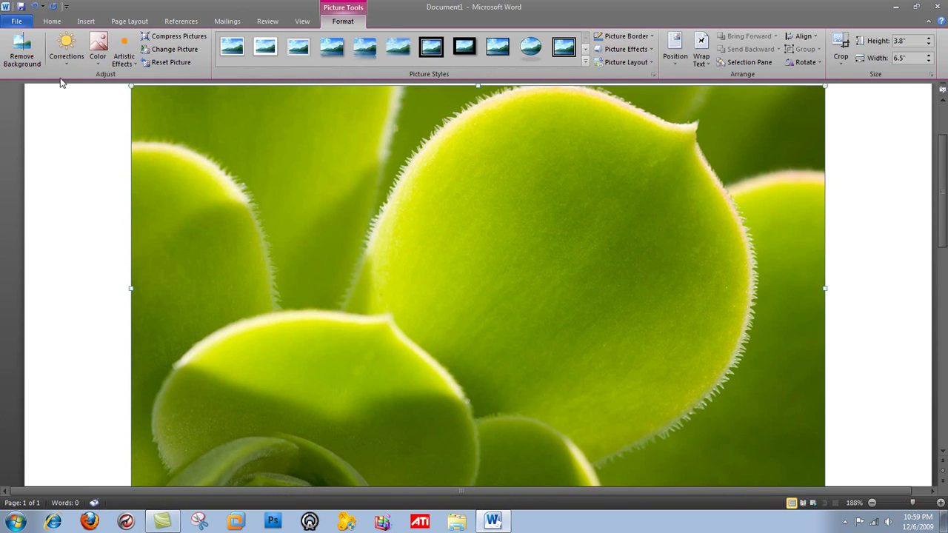
Set the photo's sharpening to 25% in Format Picture > Picture Corrections
right_click(618, 179)
left_click(657, 384)
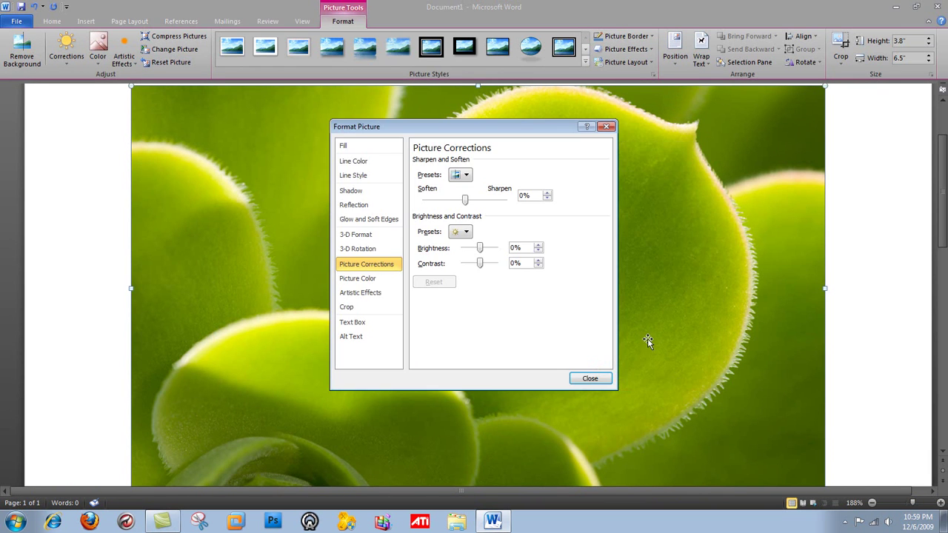
left_click_drag(481, 133, 719, 139)
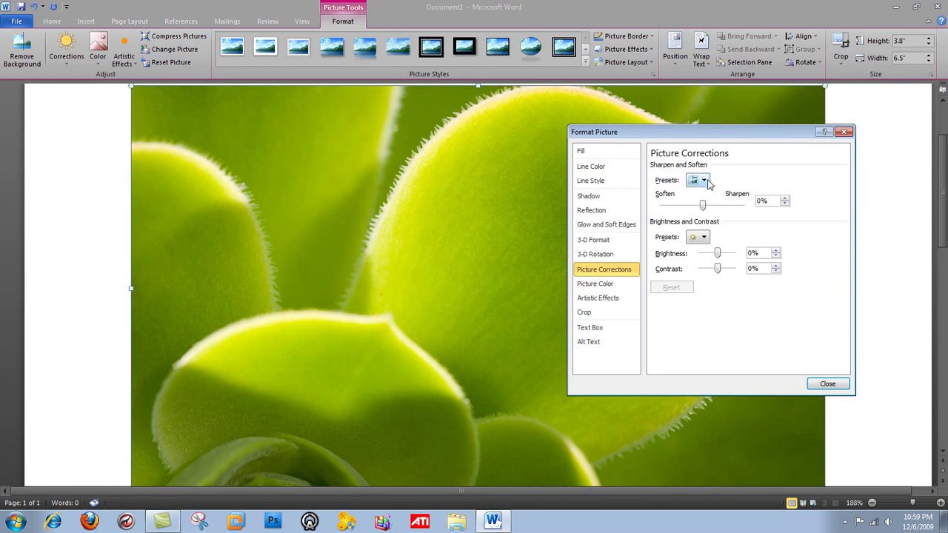
left_click(702, 181)
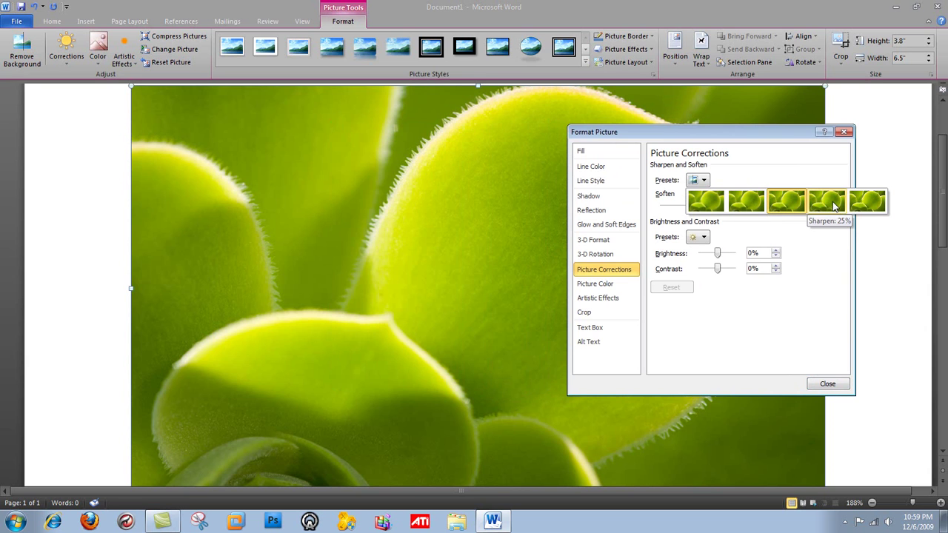
left_click(868, 201)
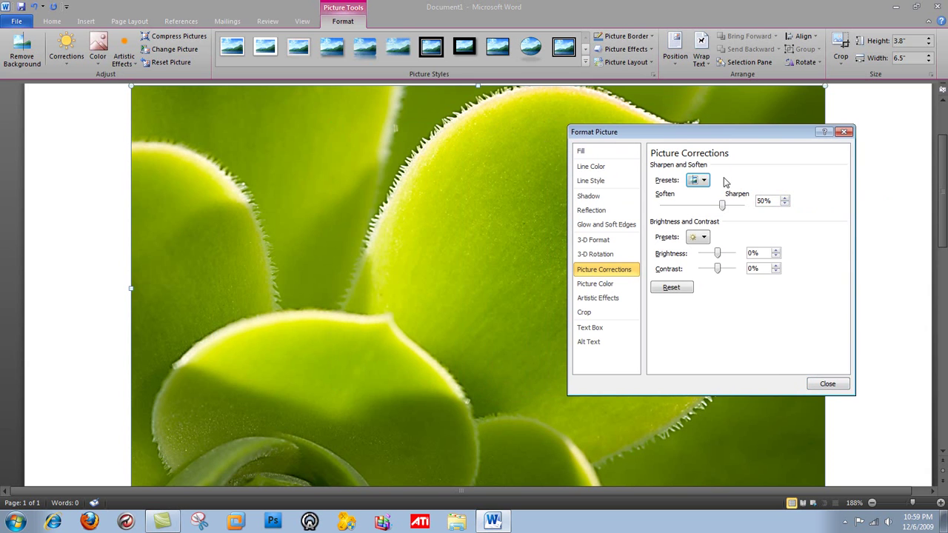
left_click(698, 180)
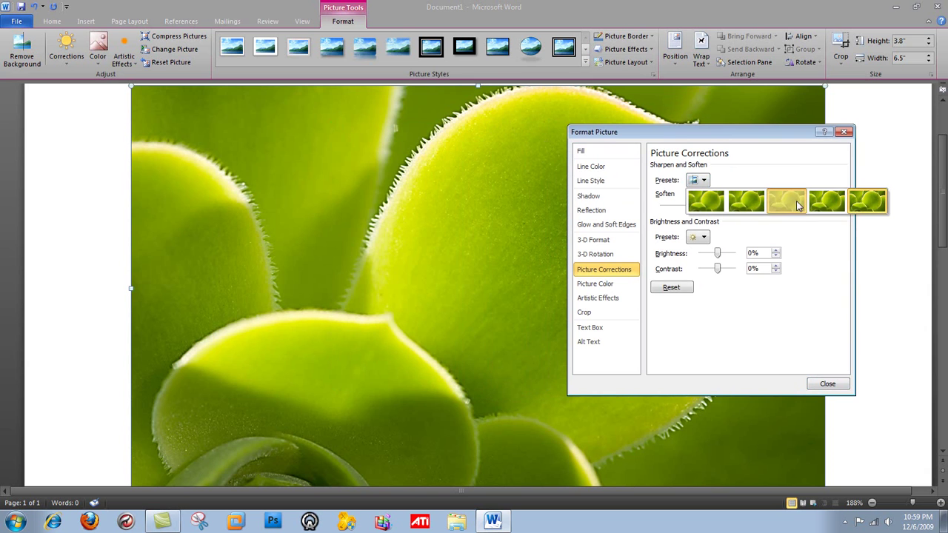
left_click(796, 201)
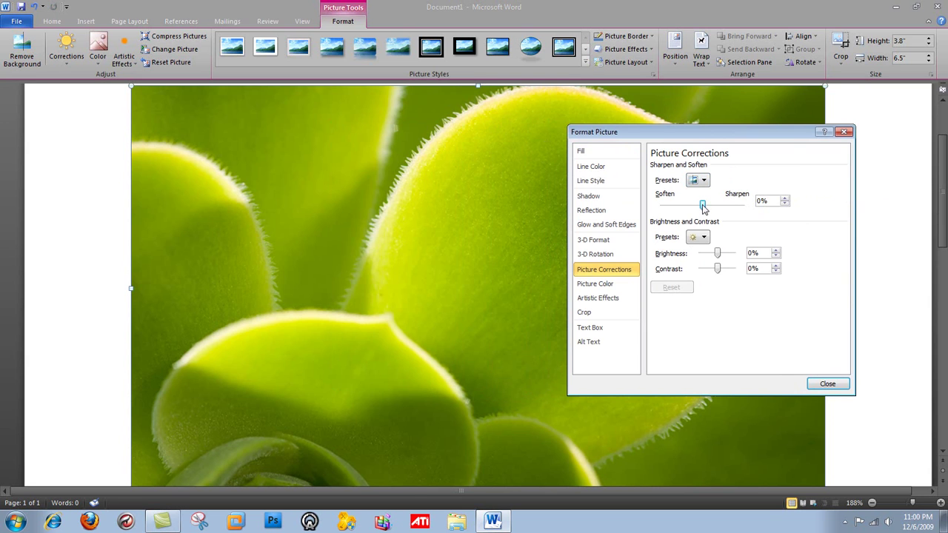
mouse_move(702, 205)
left_mouse_down()
mouse_move(750, 207)
mouse_move(713, 208)
left_mouse_up()
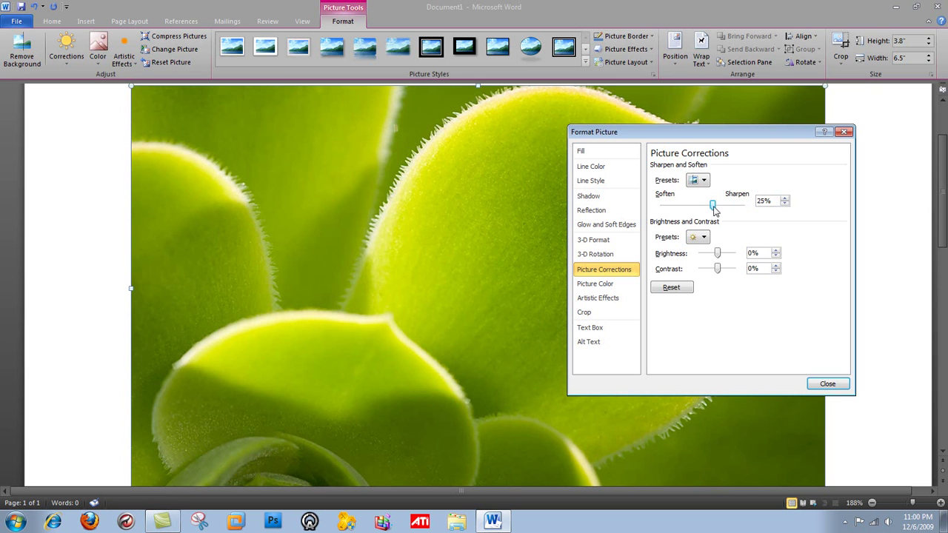
Set contrast to +20% with brightness at 0%, then close Format Picture
left_click(703, 238)
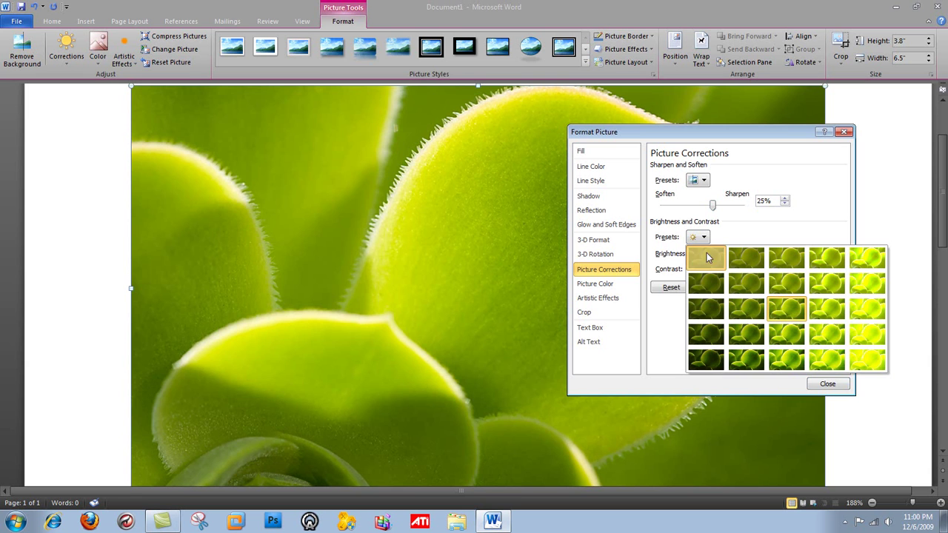
left_click(708, 258)
left_click(704, 237)
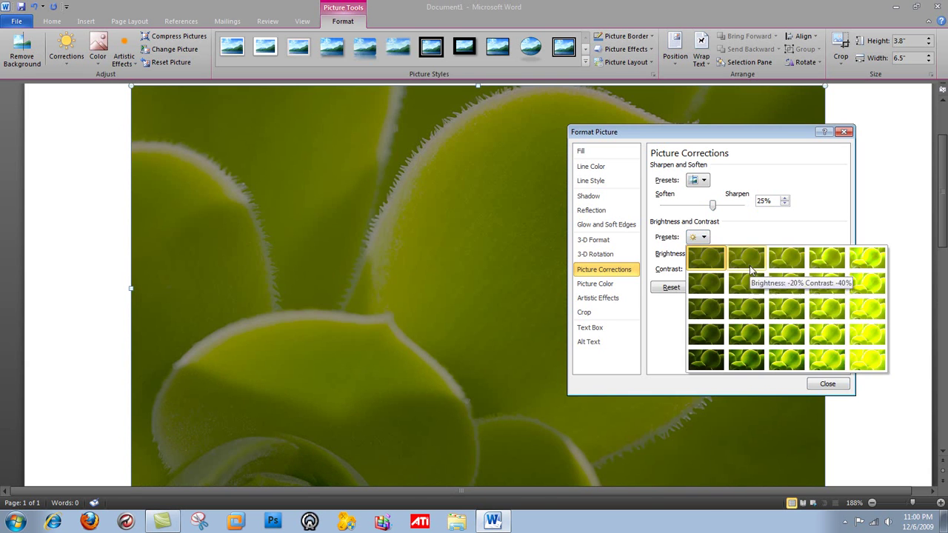
left_click(850, 345)
left_click(708, 239)
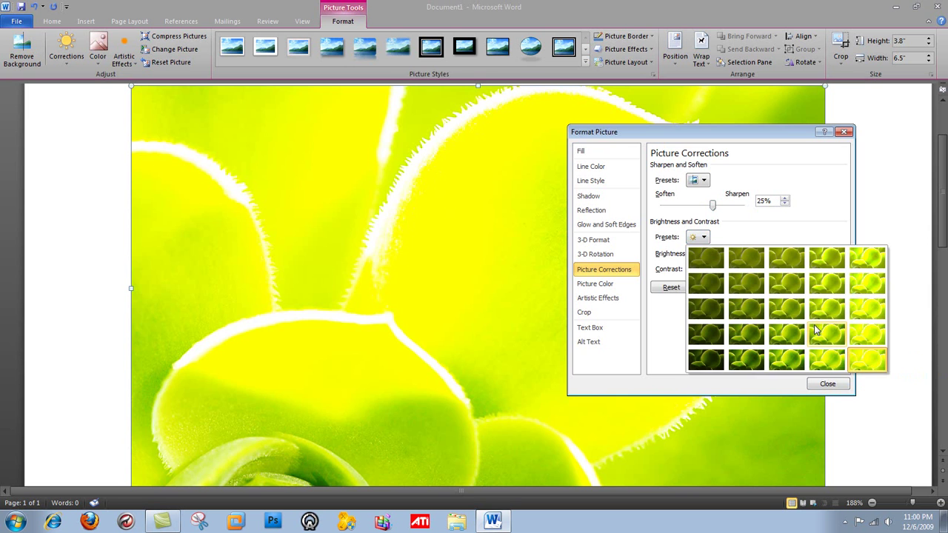
left_click(812, 334)
left_click(704, 237)
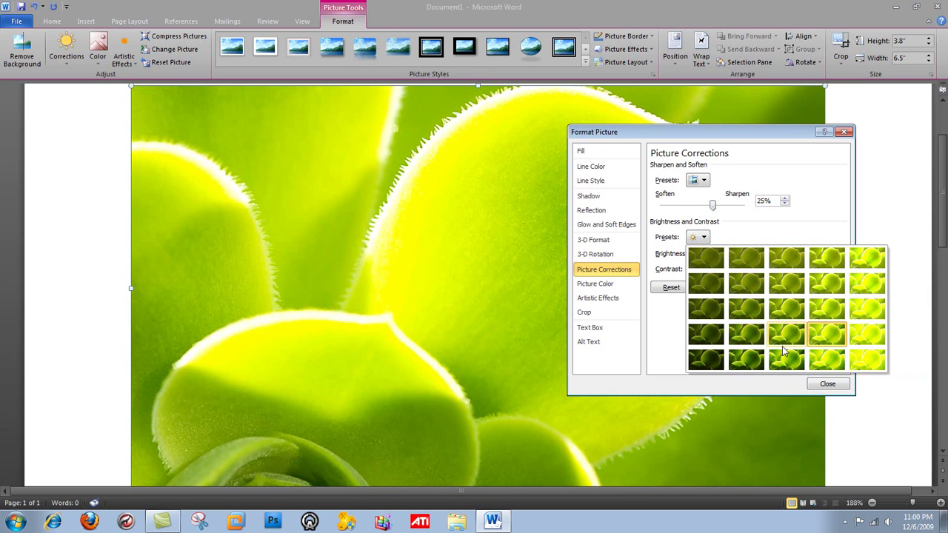
left_click(784, 346)
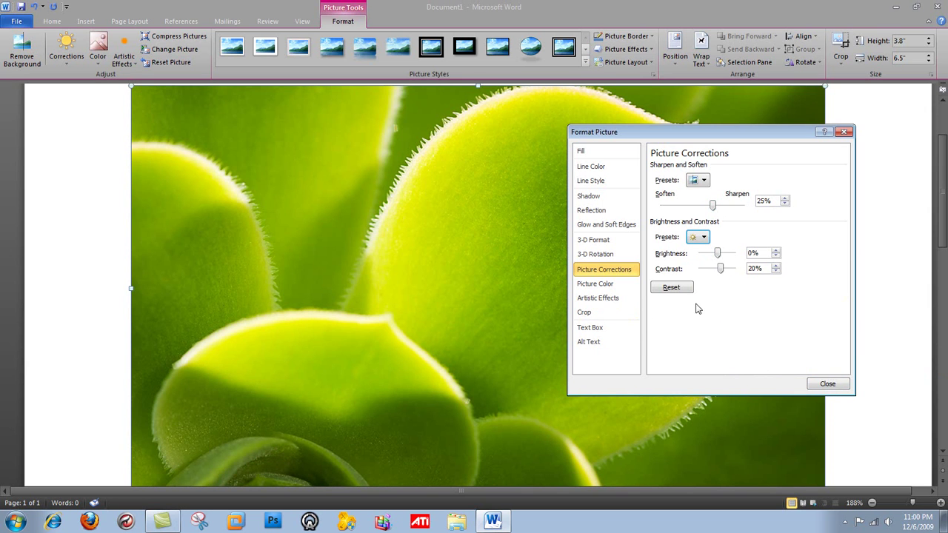
left_click(828, 384)
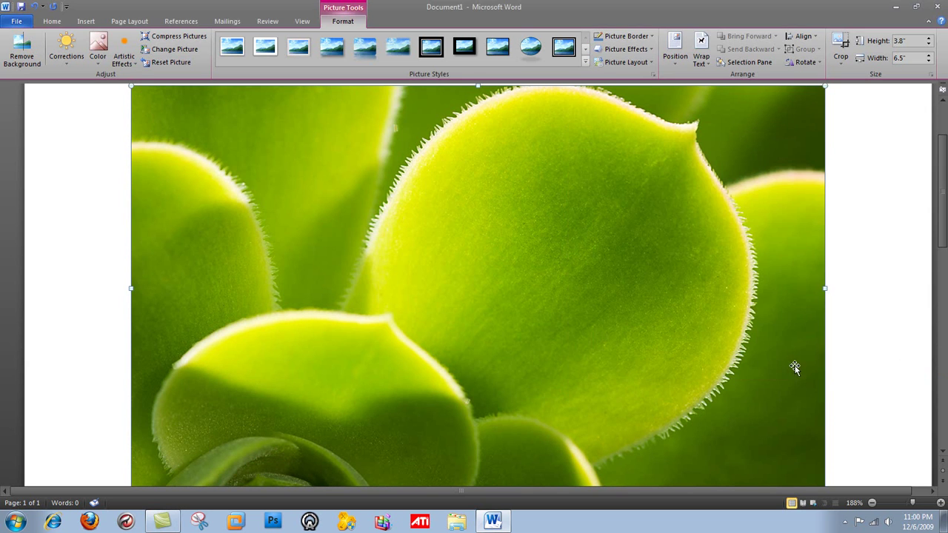
Browse the Corrections gallery and close it without applying a correction
left_click(80, 62)
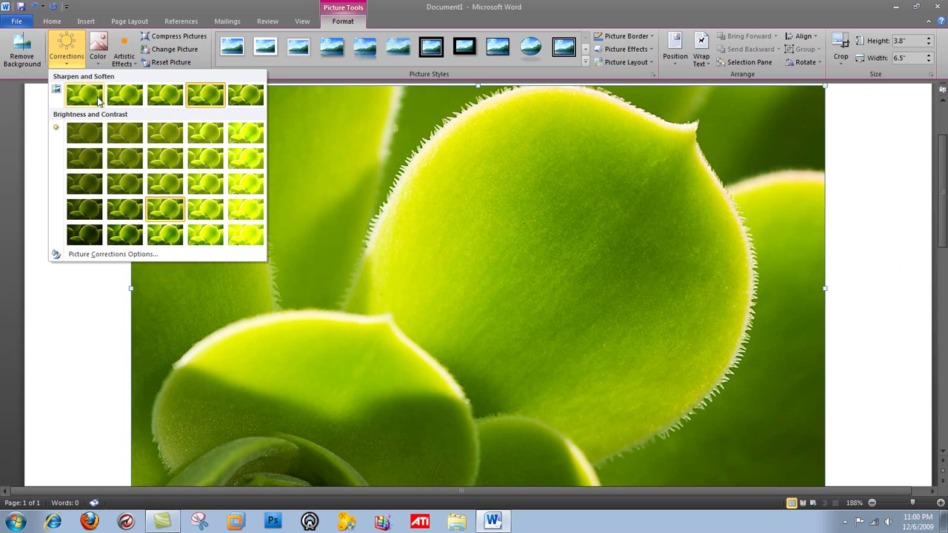
left_click(146, 173)
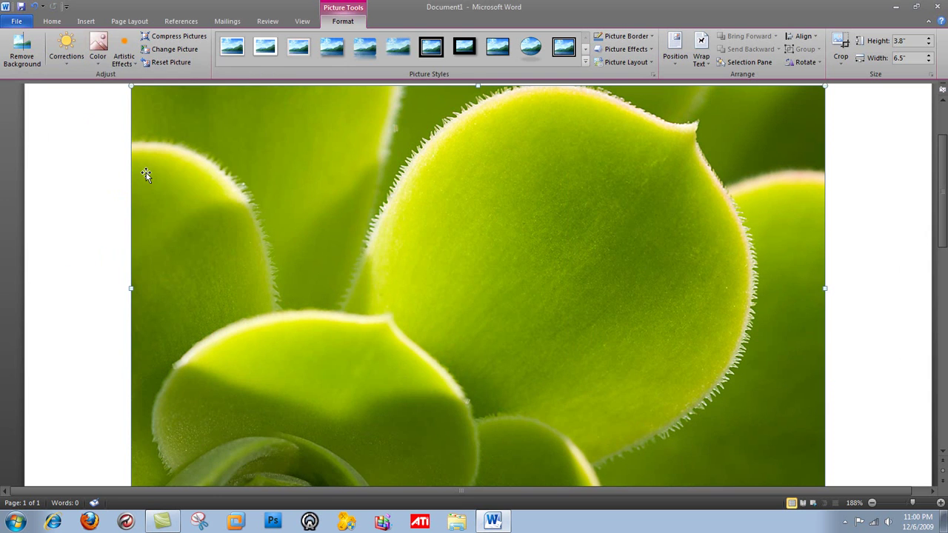
left_click(100, 65)
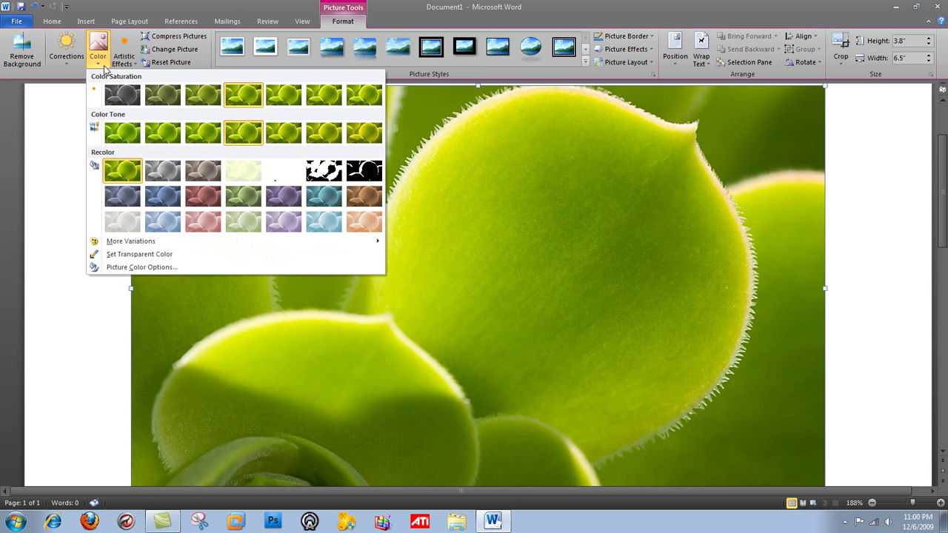
left_click(108, 78)
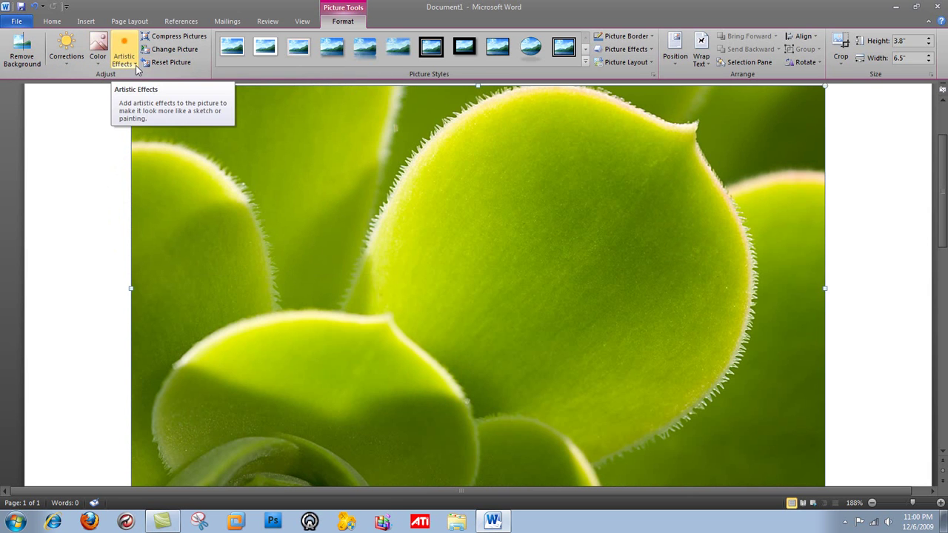
left_click(136, 68)
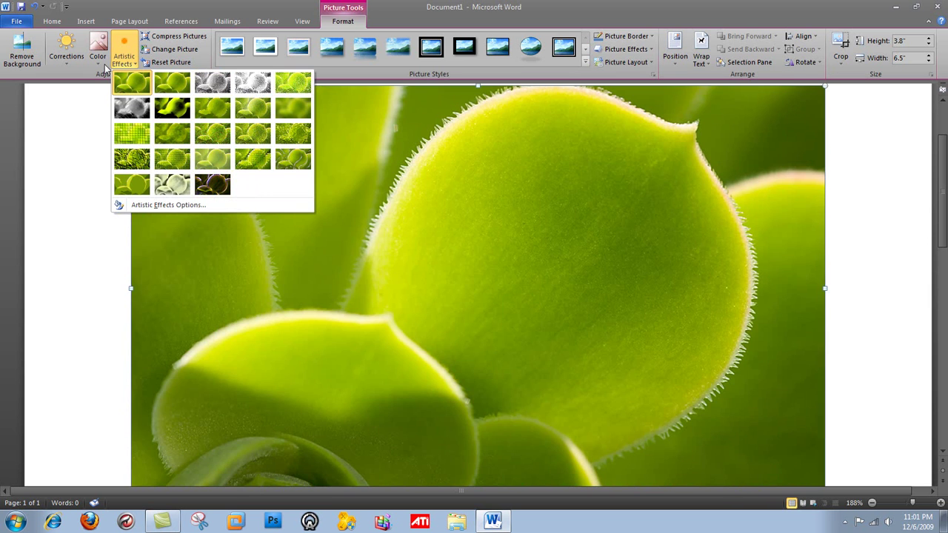
left_click(136, 63)
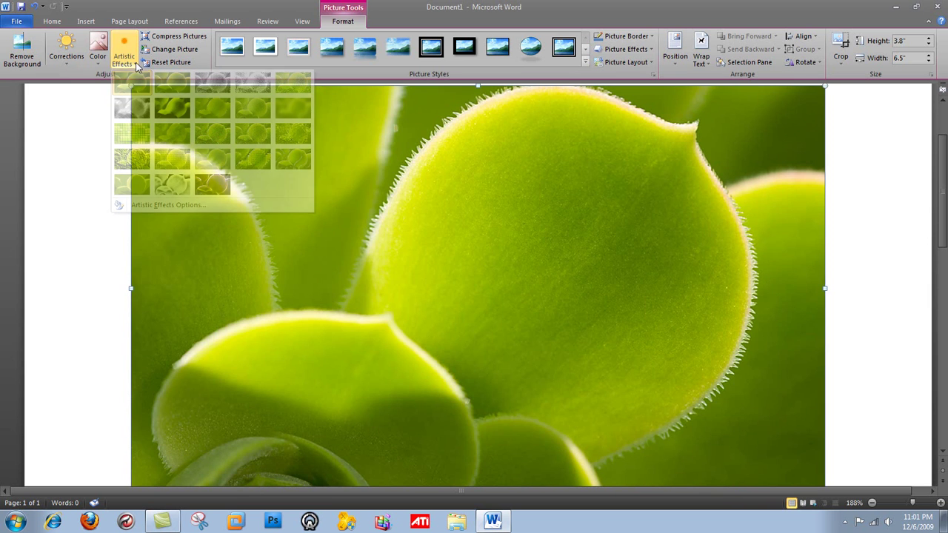
left_click(179, 36)
left_click(554, 314)
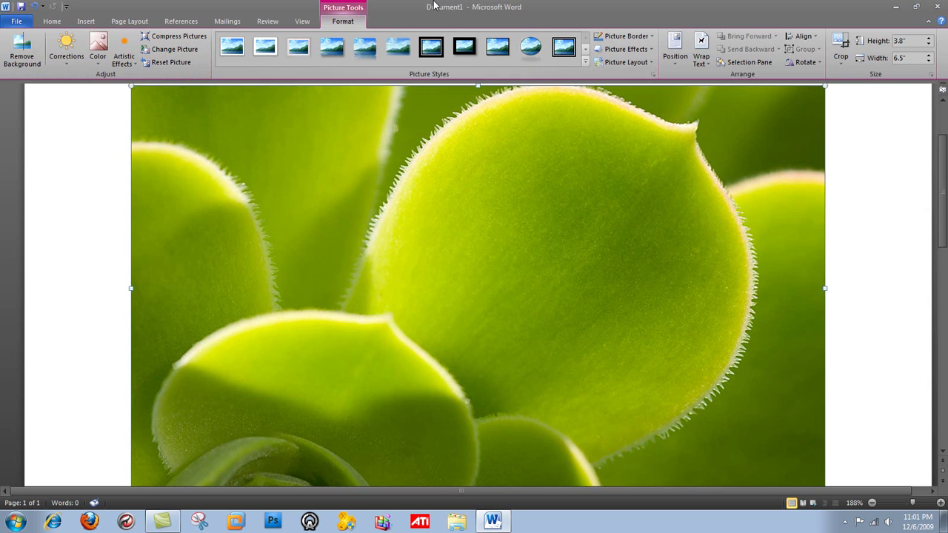
Trial-crop the photo's top-left corner, then undo to keep the full 6.5" x 3.8" image
left_click(841, 62)
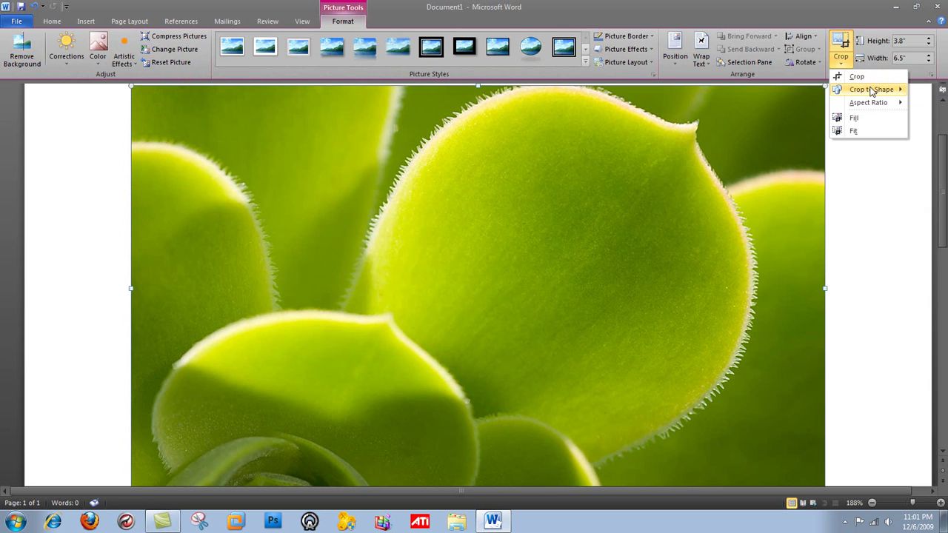
left_click(857, 77)
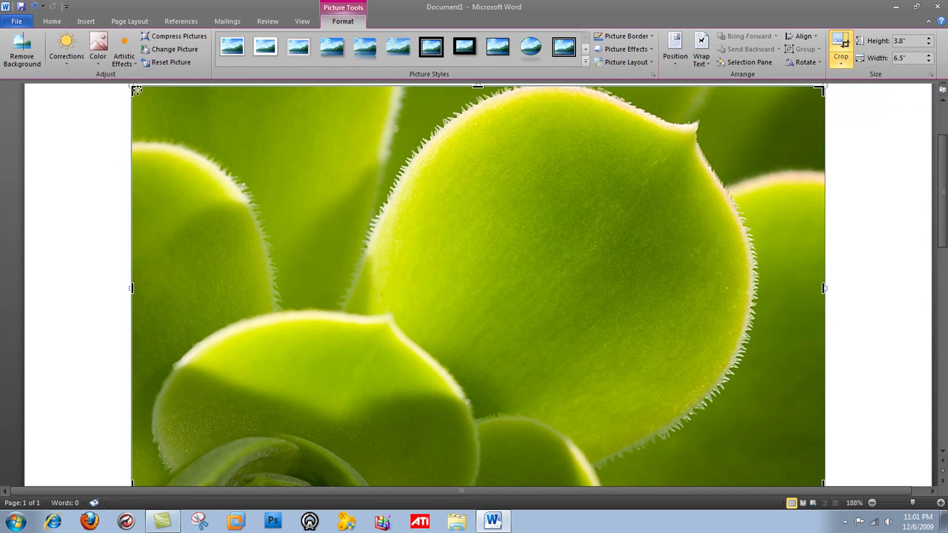
left_click_drag(132, 88, 396, 213)
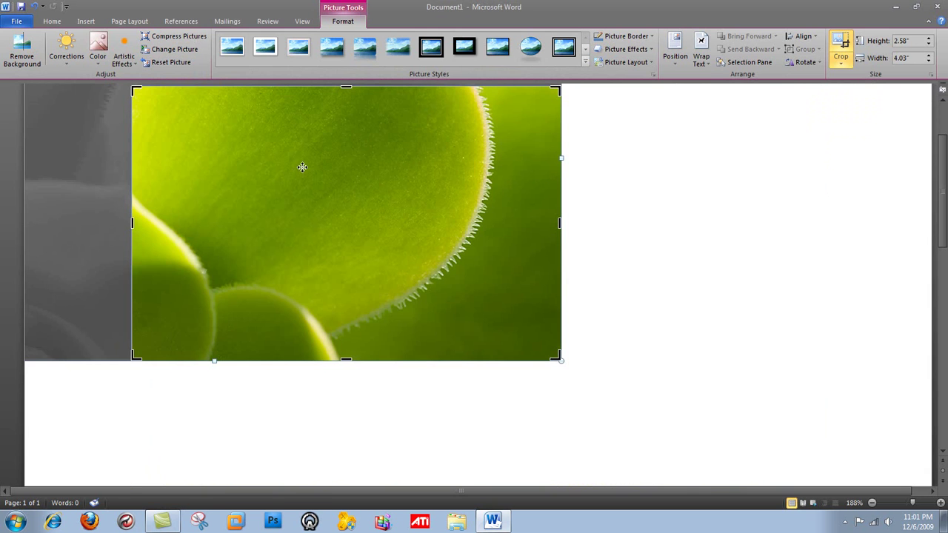
key("ctrl+z")
Crop the photo to the Moon shape via Crop to Shape
left_click(841, 63)
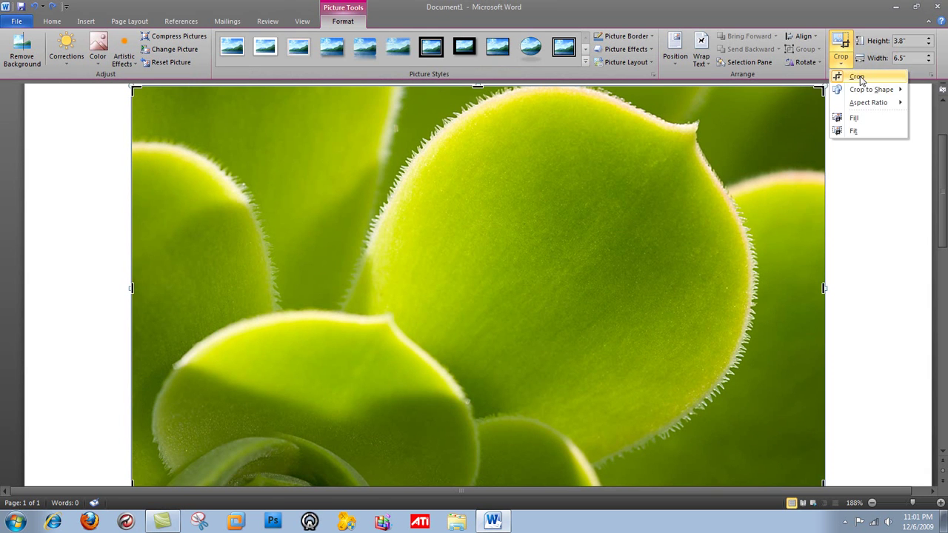
mouse_move(879, 92)
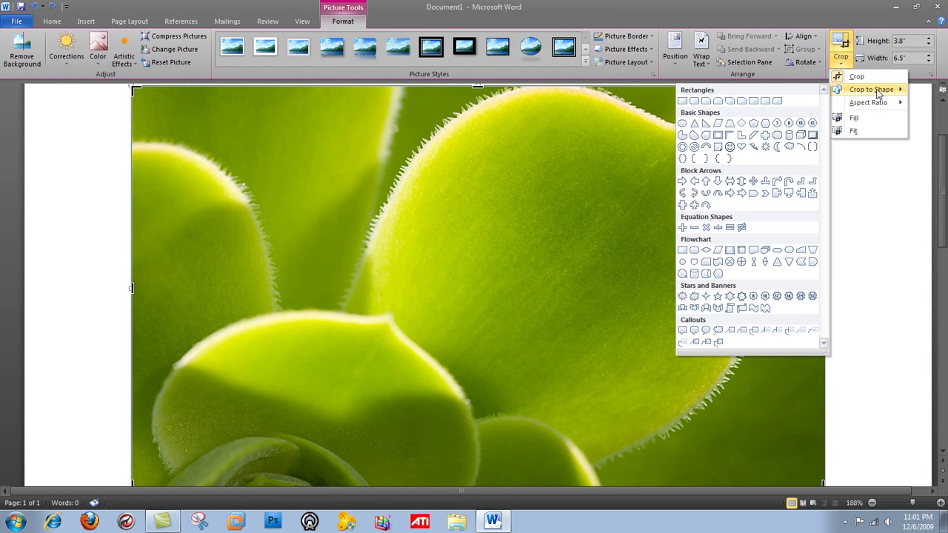
left_click(777, 146)
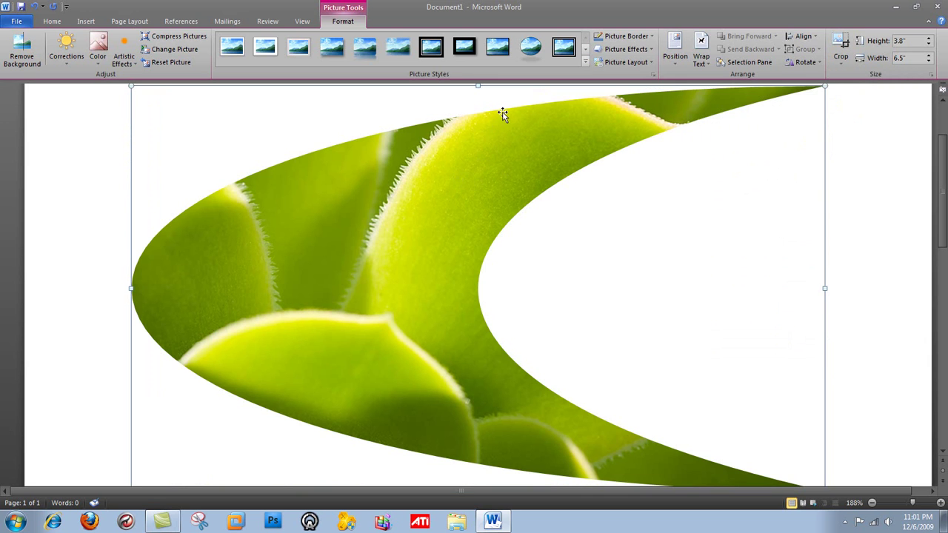
Narrow the crescent picture to 3.88 inches wide
left_click(132, 289)
left_click(132, 288)
left_click_drag(134, 289, 411, 289)
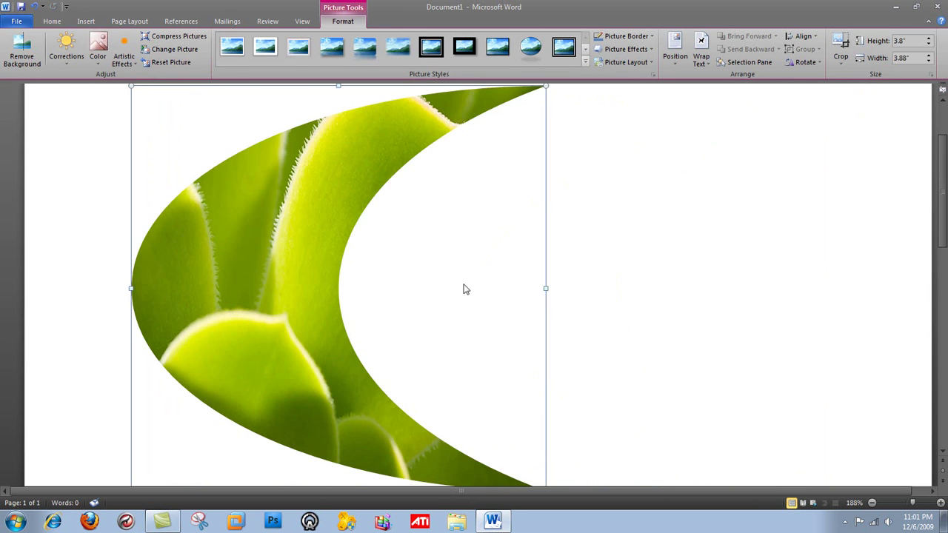
left_click(849, 63)
Crop the succulent photo to a Sun shape, then undo back to the full 3.8" by 6.5" rectangle
mouse_move(877, 94)
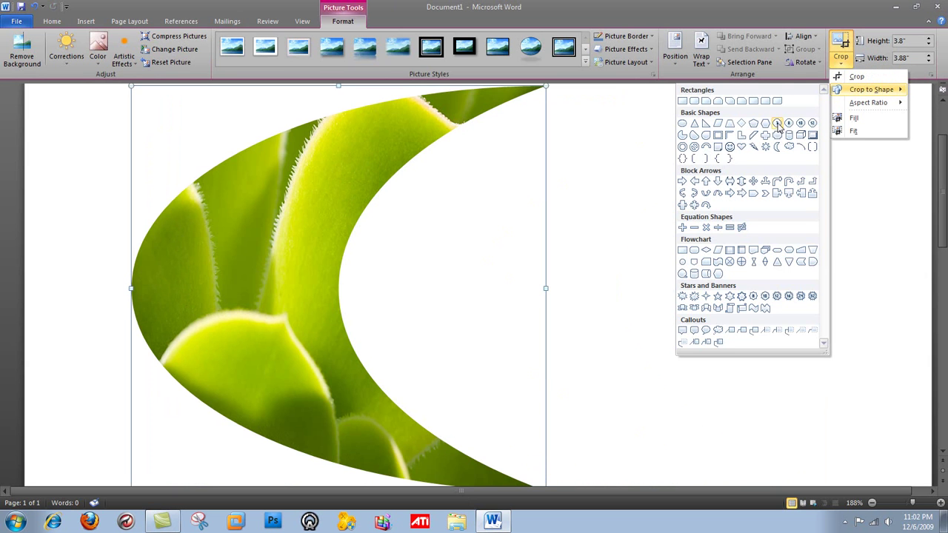
left_click(769, 150)
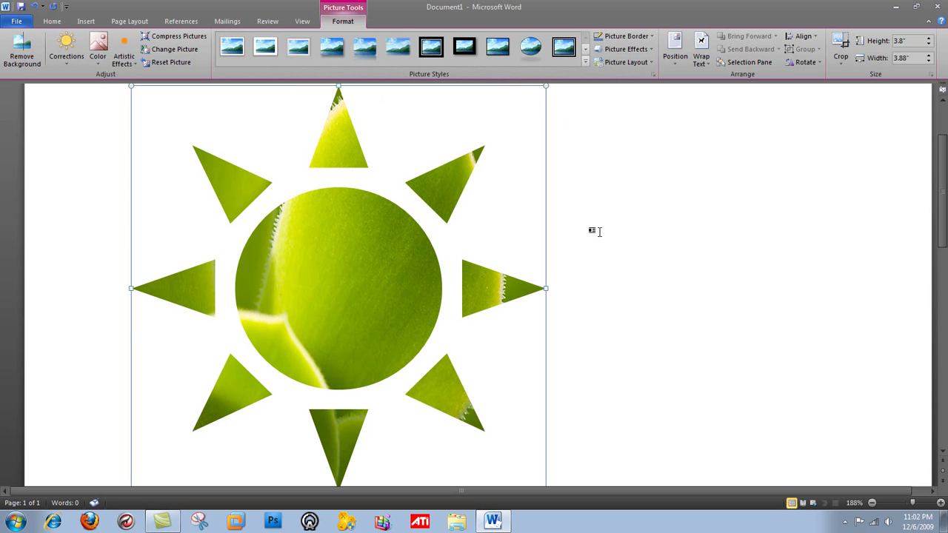
key("ctrl+z")
key("ctrl+z")
key("ctrl+z")
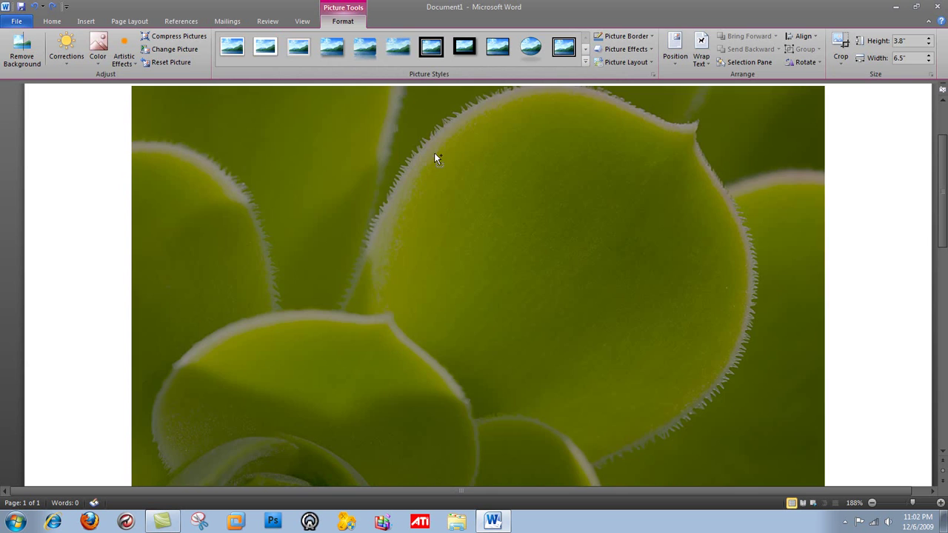
Remove the succulent photo and leftover text, leaving a blank page viewed at 100% zoom
key("ctrl+z")
key("ctrl+z")
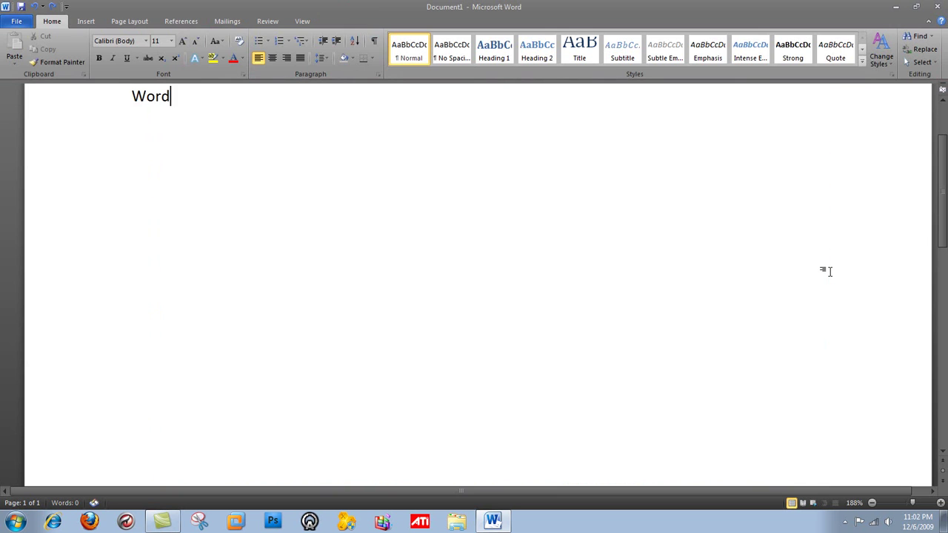
key("ctrl+z")
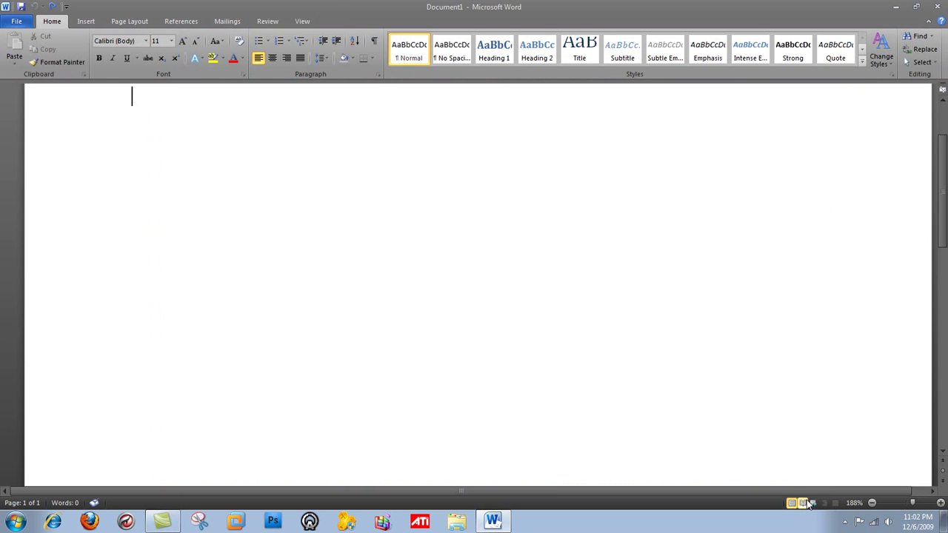
left_click(871, 503)
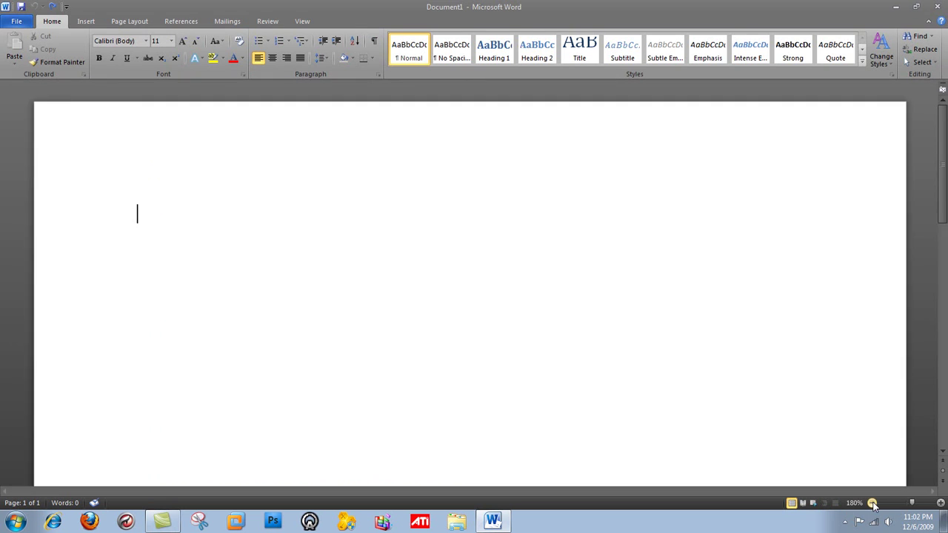
left_click(871, 503)
left_click(871, 503)
left_click(872, 503)
left_click(872, 504)
left_click(872, 503)
left_click(872, 503)
left_click(872, 504)
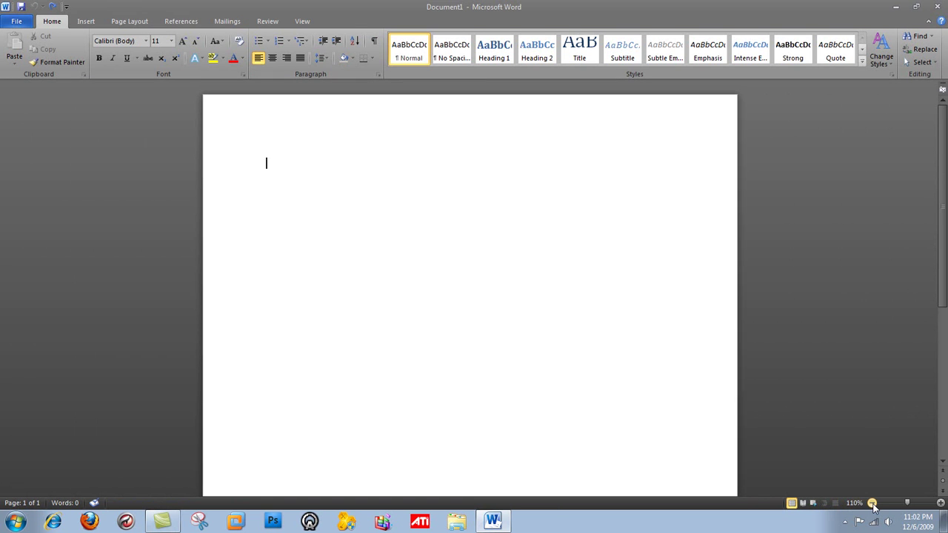
left_click(873, 504)
left_click(872, 504)
left_click(939, 504)
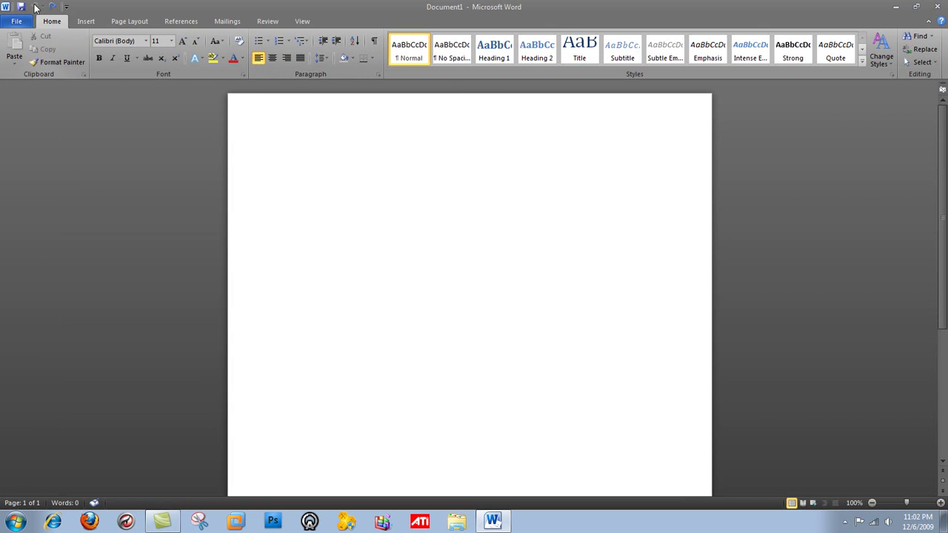
In the File backstage, check Document1's Info, then show the Recent Documents list with Building Blocks
left_click(16, 21)
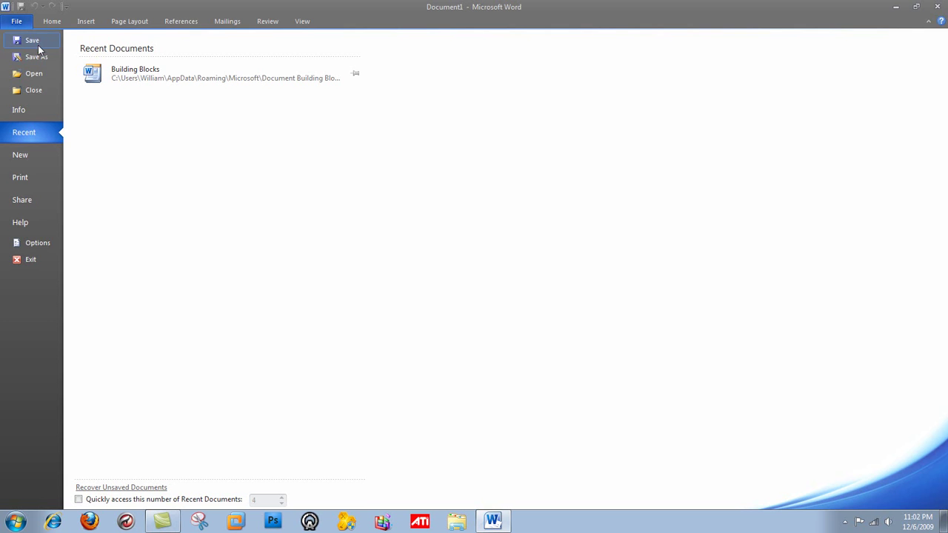
left_click(26, 20)
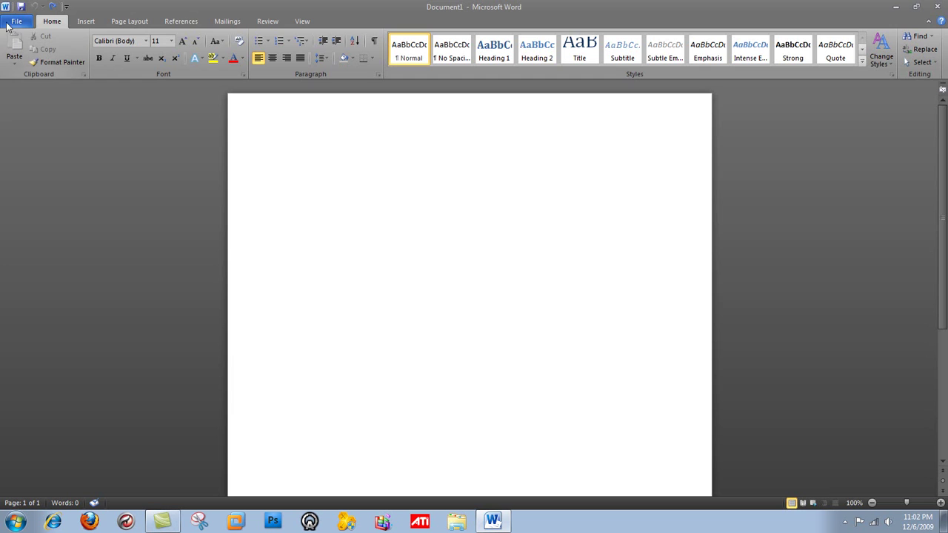
left_click(18, 22)
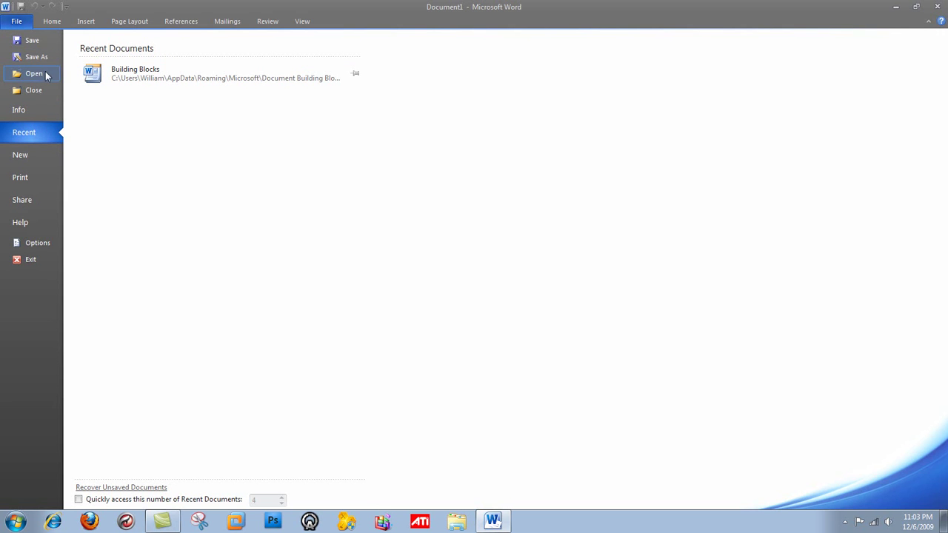
left_click(39, 112)
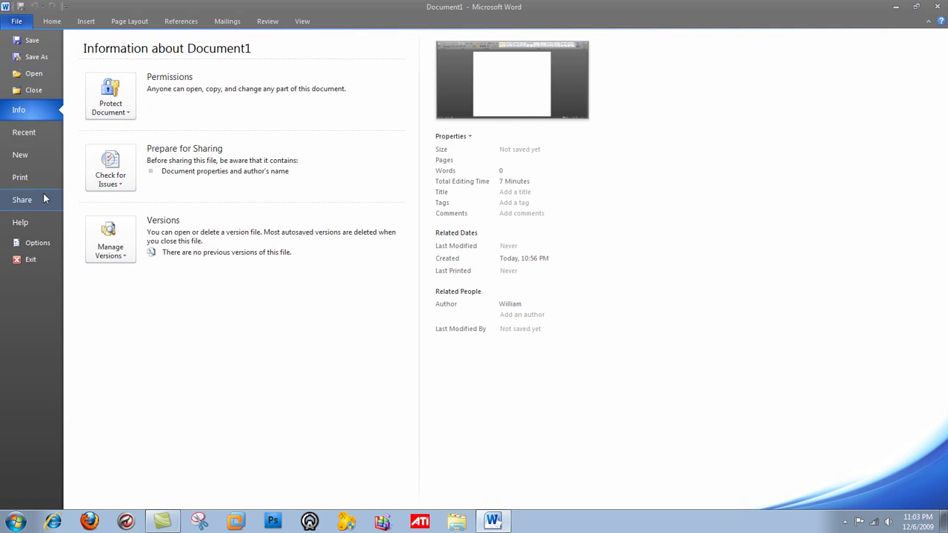
left_click(42, 138)
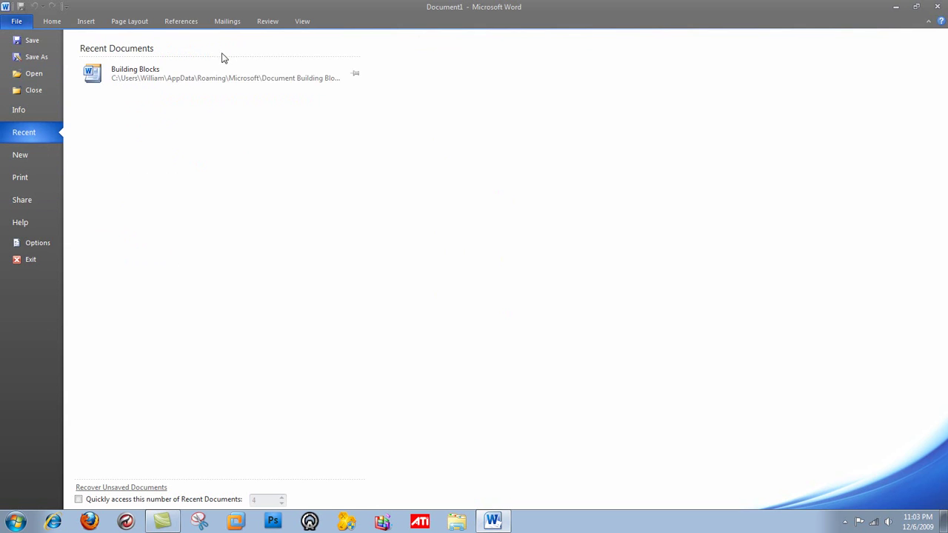
Browse the online Note cards templates under New, then show Print settings with the blank page preview
left_click(49, 160)
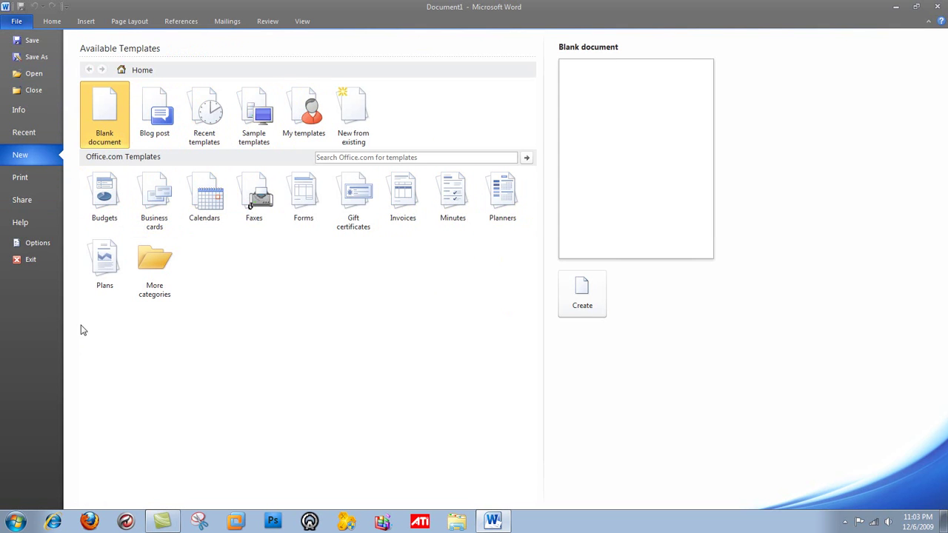
left_click(170, 274)
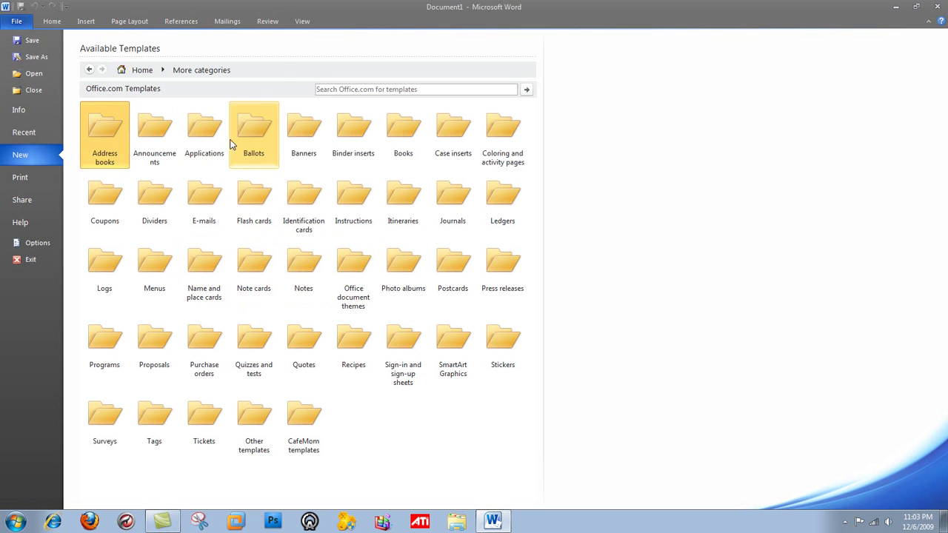
left_click(252, 274)
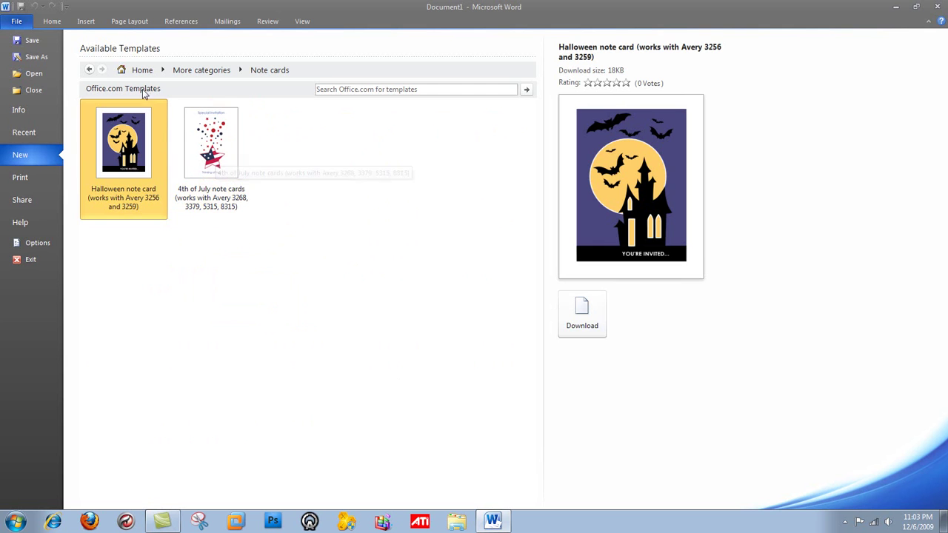
left_click(88, 71)
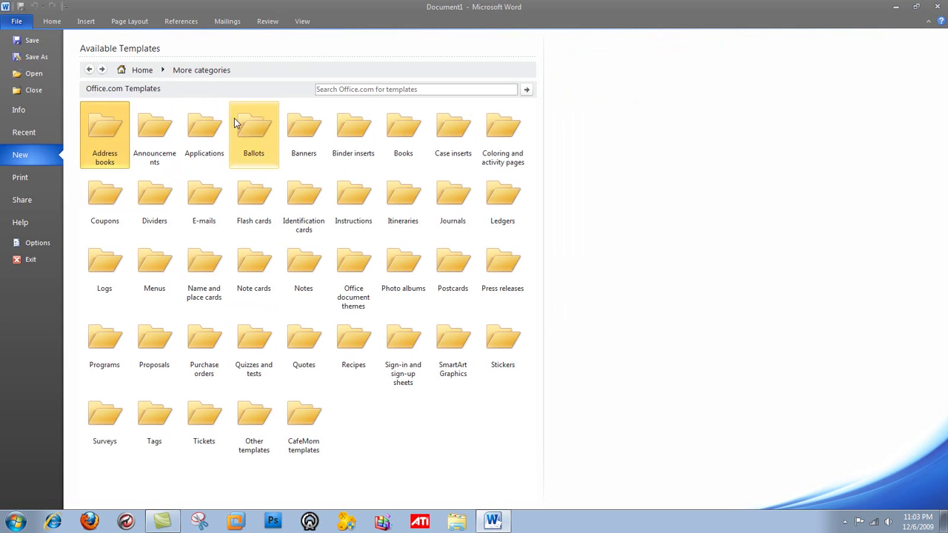
left_click(31, 177)
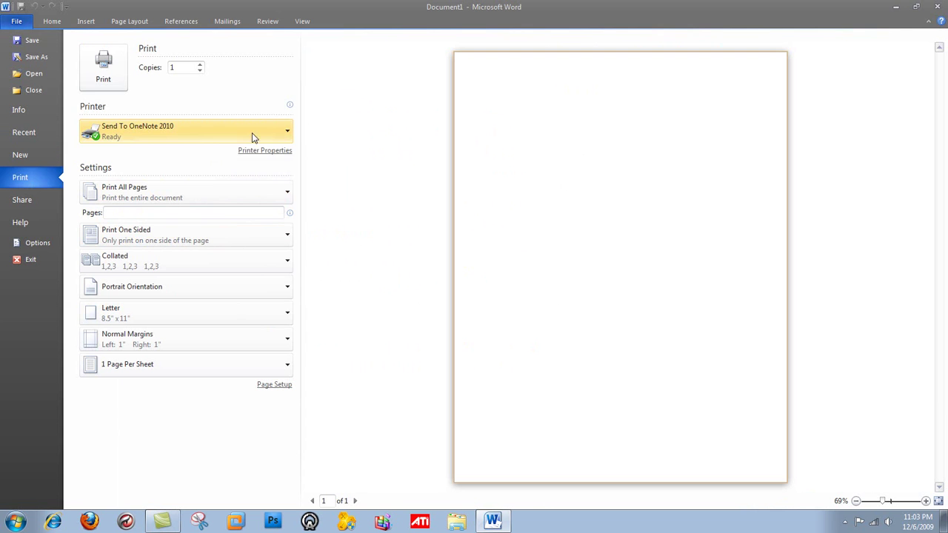
Check the printer list keeping Send To OneNote 2010, view Share, then Help's version 14.0.4536.1000 details
left_click(288, 133)
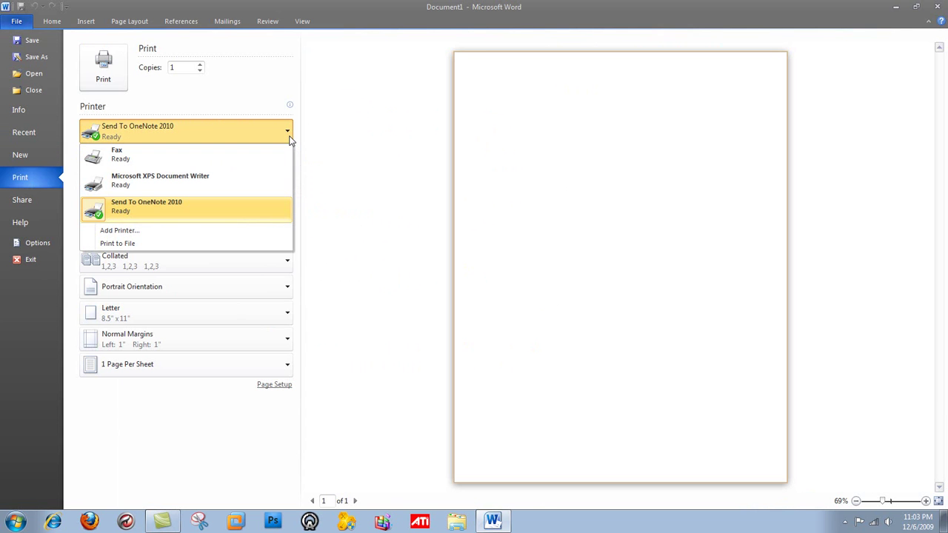
left_click(289, 135)
left_click(36, 202)
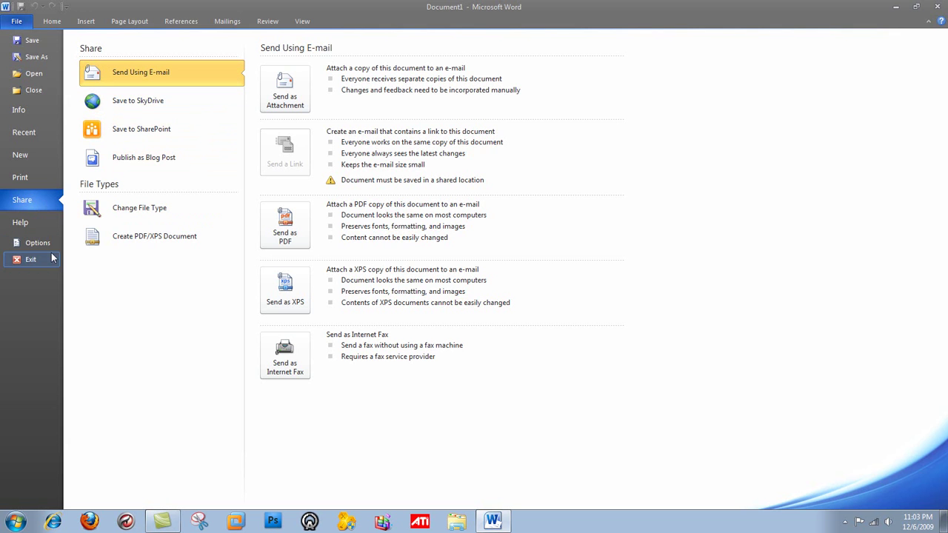
left_click(48, 224)
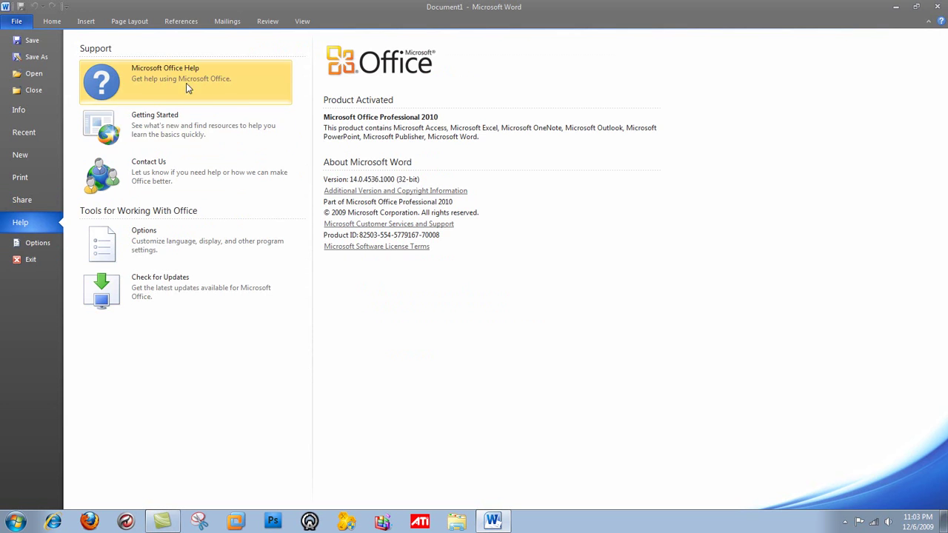
Browse Word Options pages: Customize Ribbon, Advanced, Language, Save, Proofing, Display, then General
left_click(49, 242)
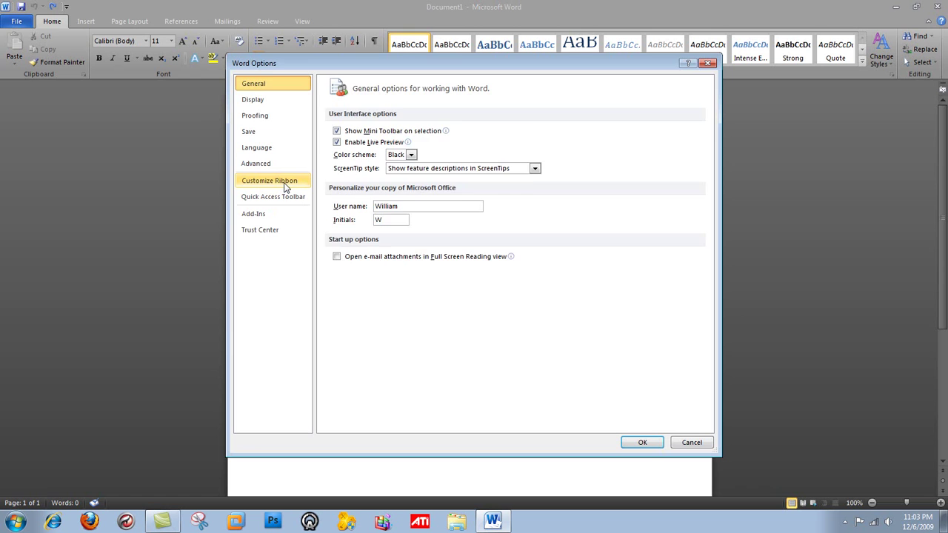
left_click(283, 183)
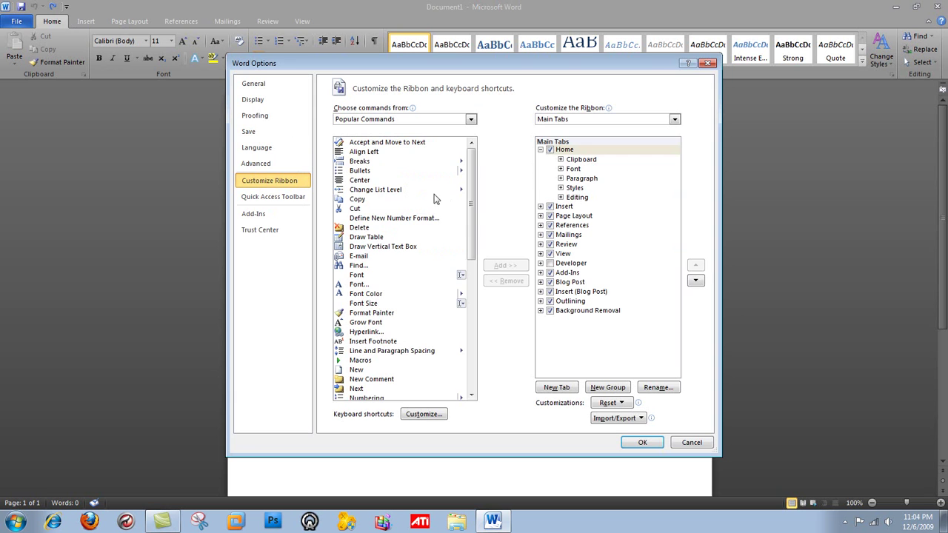
scroll(400, 197, "down", 3)
scroll(400, 196, "down", 7)
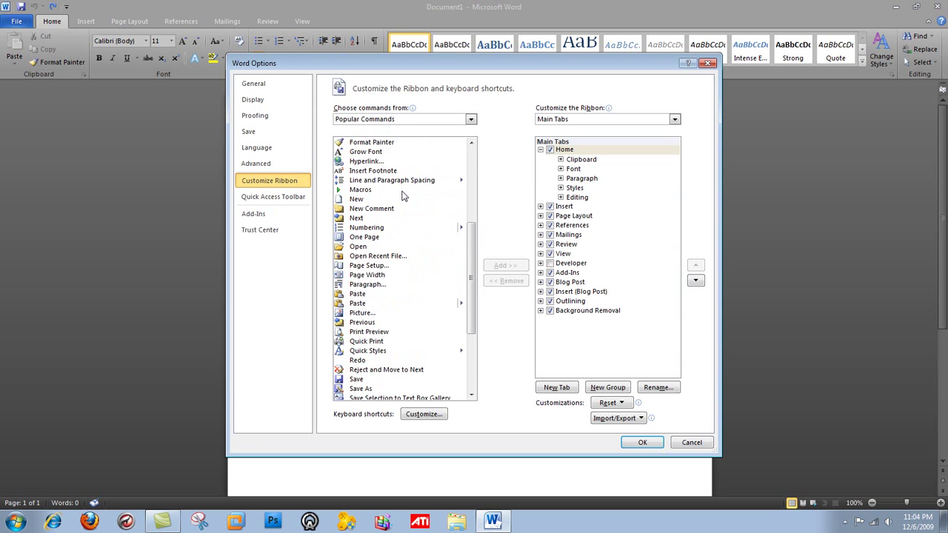
scroll(404, 201, "up", 1)
scroll(405, 201, "up", 9)
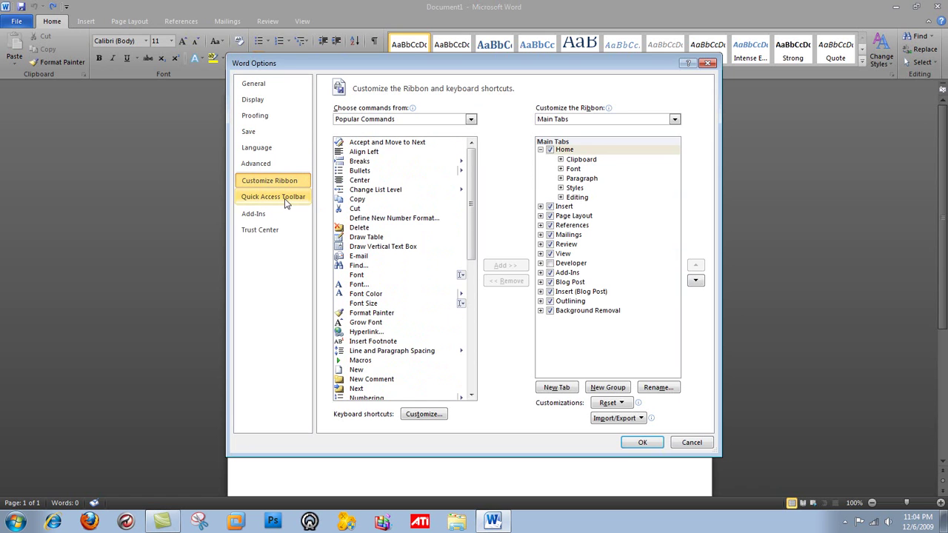
left_click(277, 165)
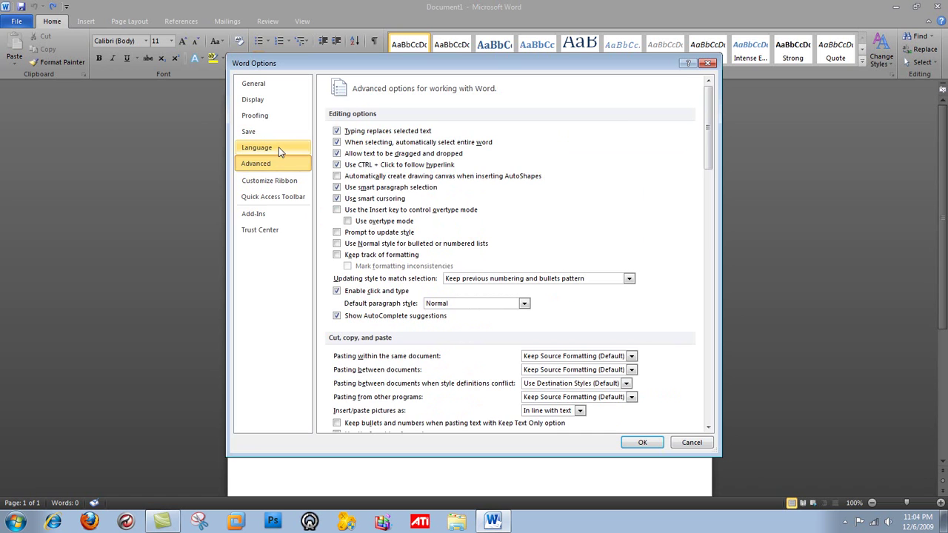
left_click(279, 148)
left_click(277, 133)
left_click(277, 117)
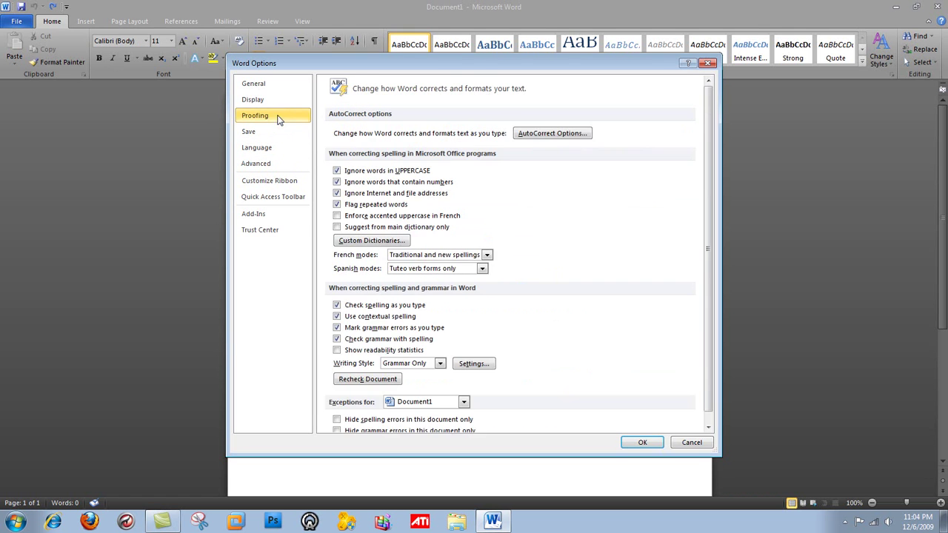
left_click(277, 101)
left_click(274, 85)
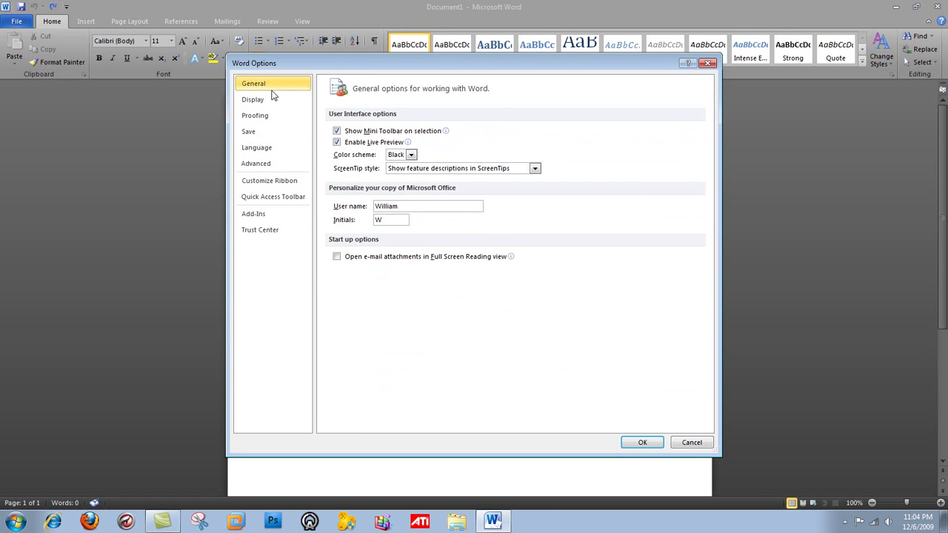
Set the Color scheme to Blue and apply it
left_click(411, 154)
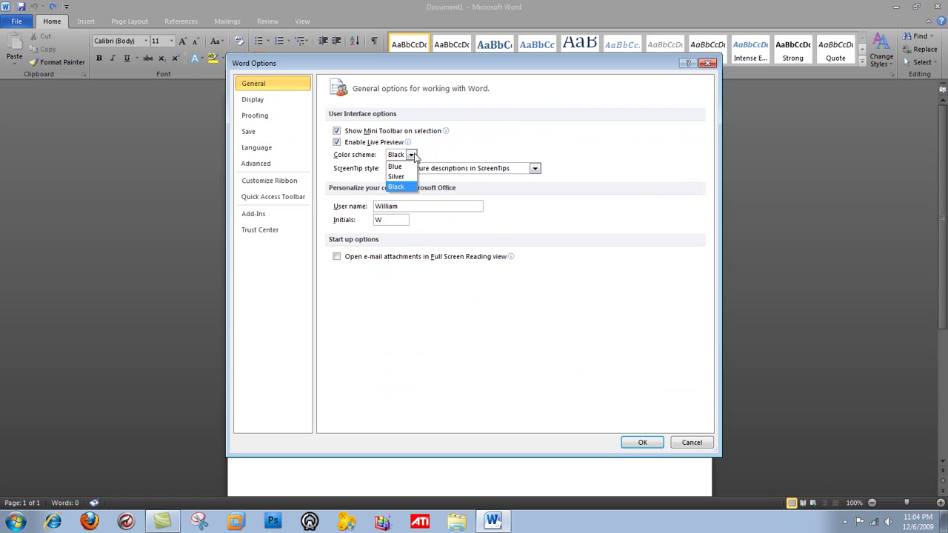
left_click(396, 167)
left_click(641, 442)
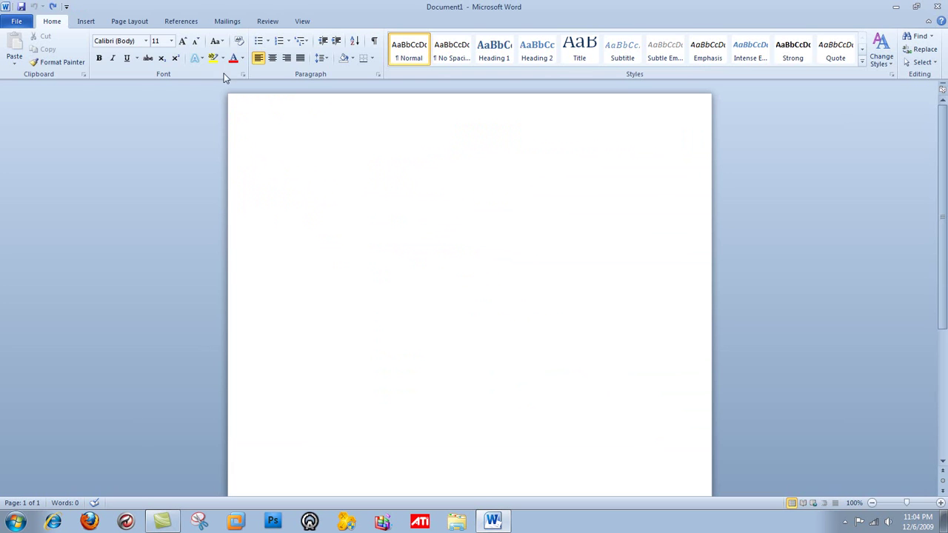
left_click(302, 24)
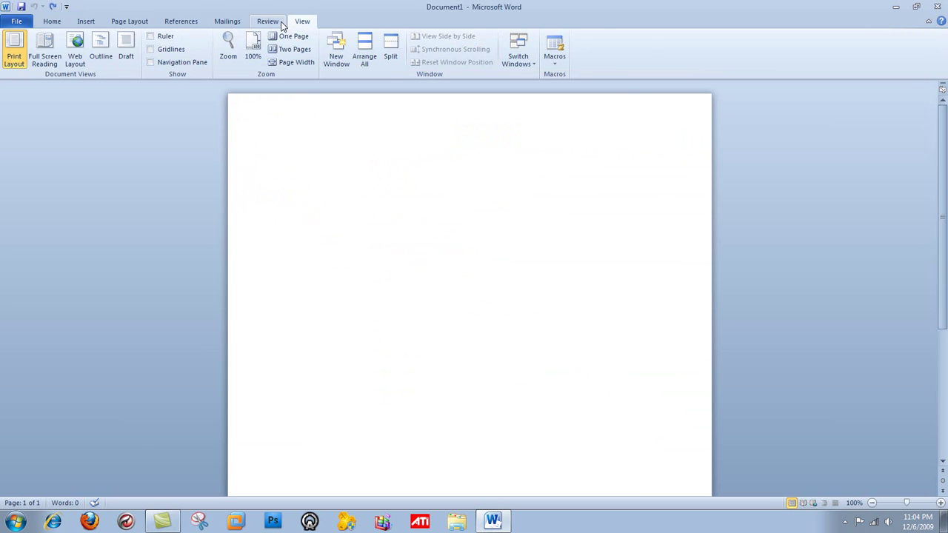
left_click(281, 25)
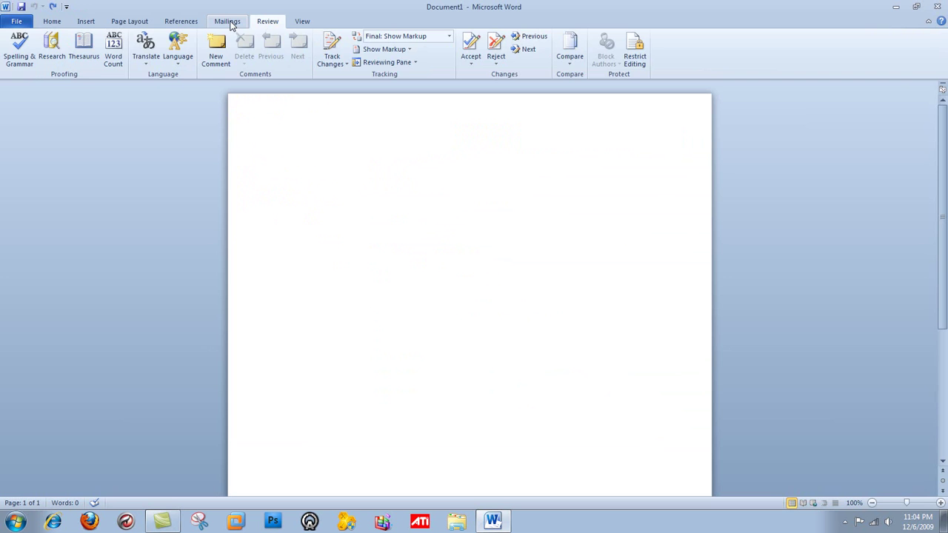
left_click(232, 24)
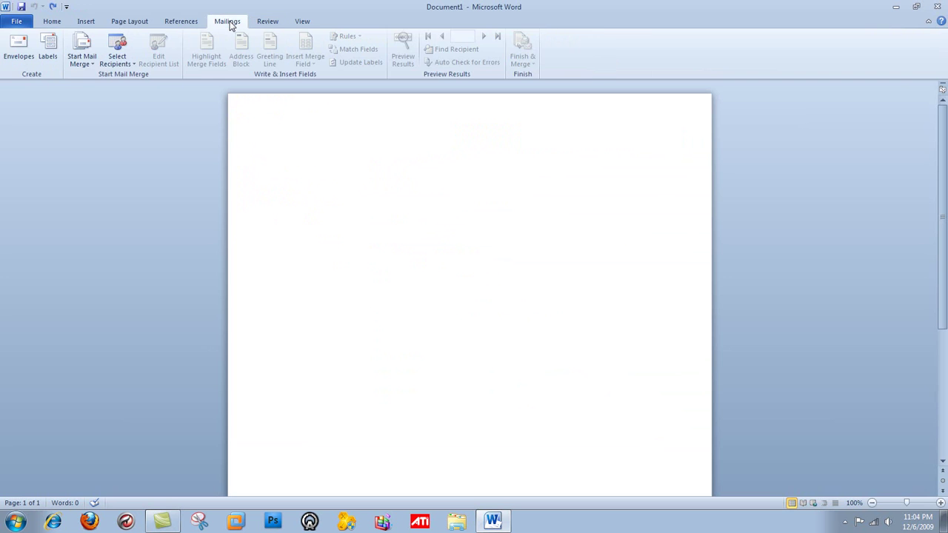
left_click(182, 24)
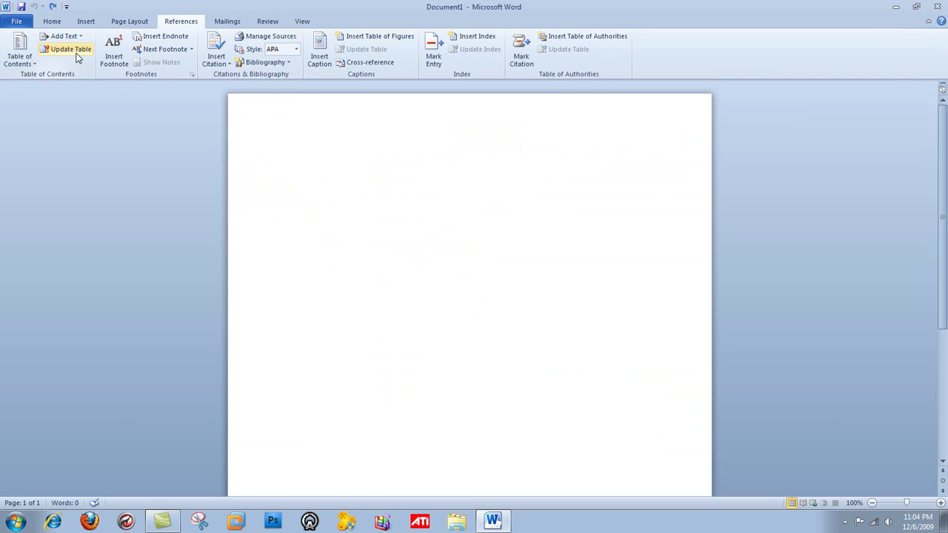
left_click(129, 24)
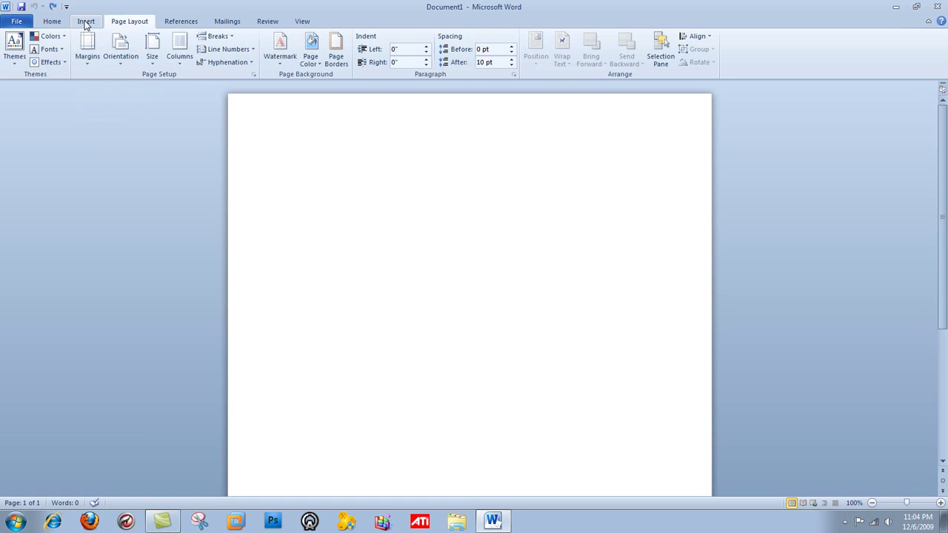
left_click(85, 22)
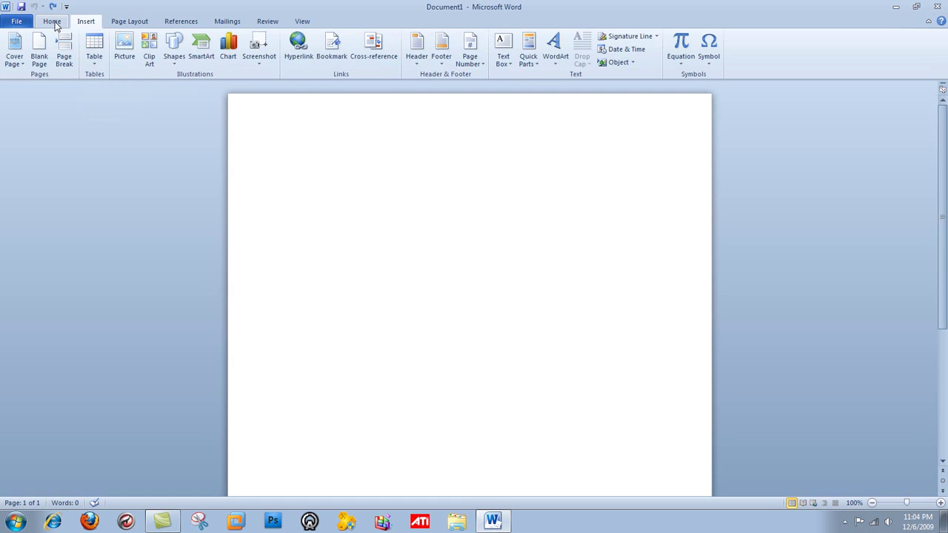
left_click(51, 22)
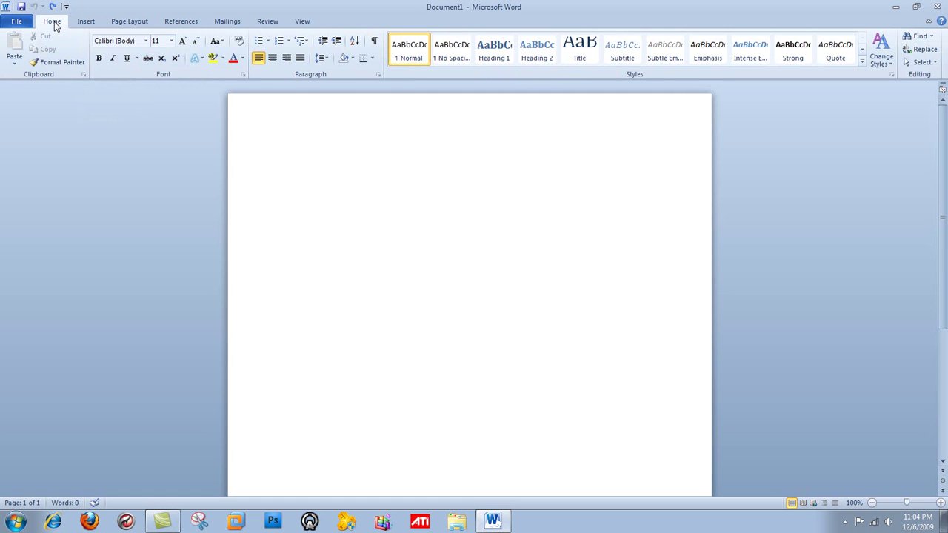